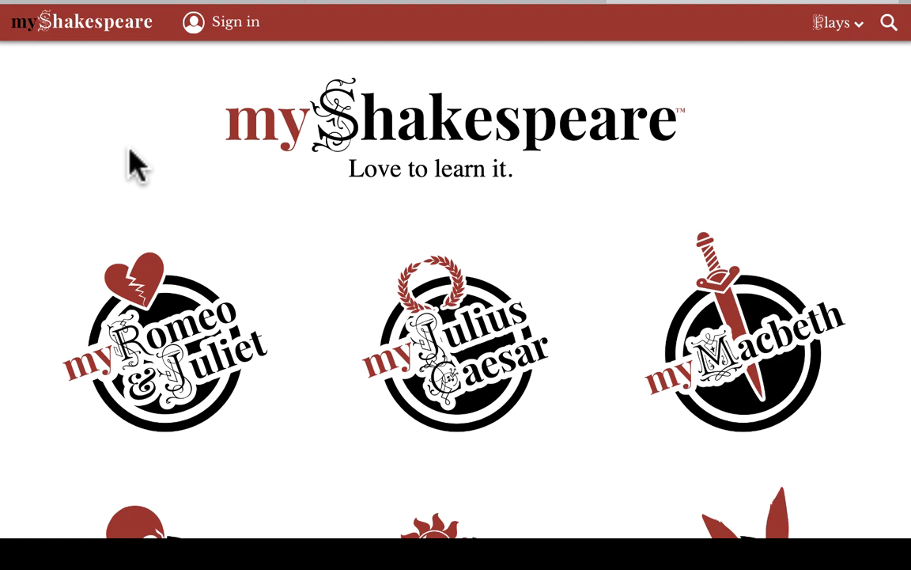
# - Open the myMacbeth edition and jump to Act 1, Scene 7 from the Play Menu
pyautogui.scroll(-5, 134, 163)
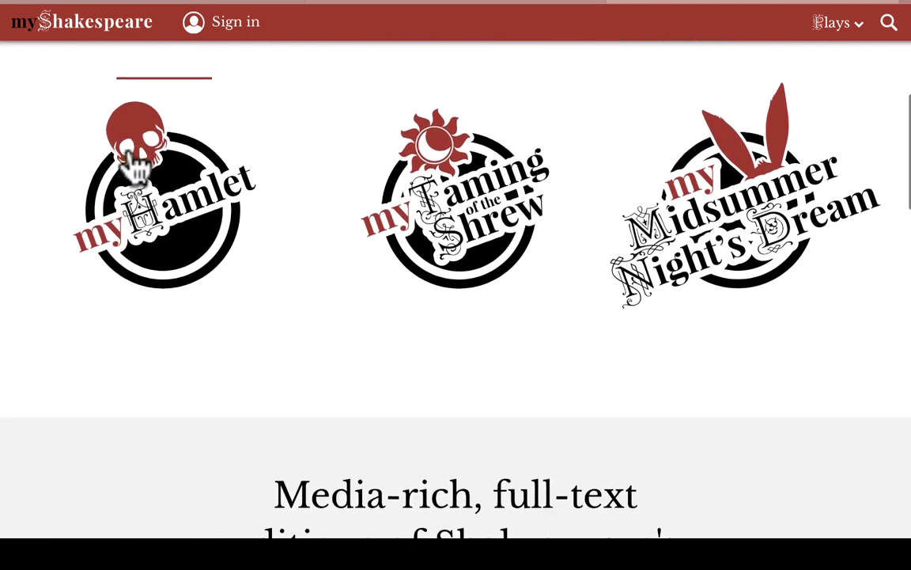
pyautogui.scroll(-5, 134, 163)
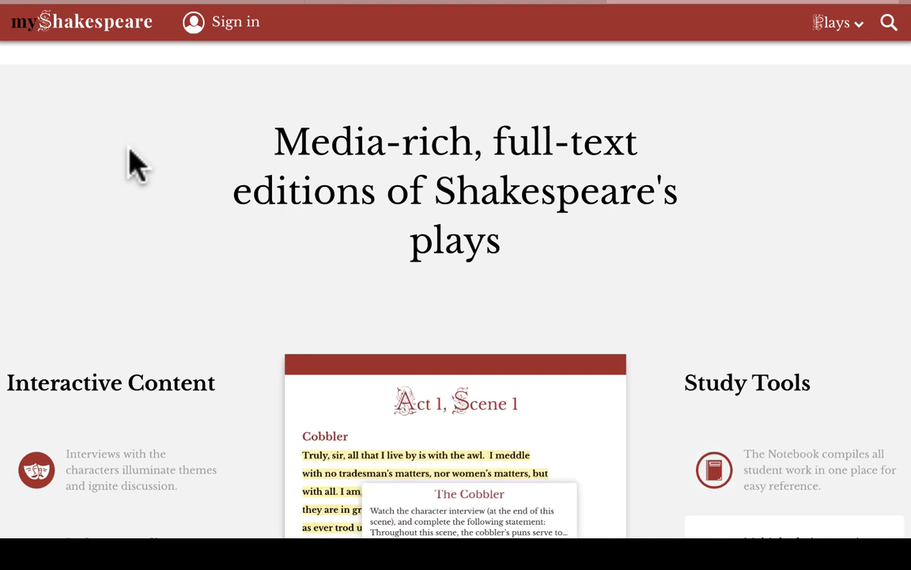
pyautogui.scroll(-5, 133, 163)
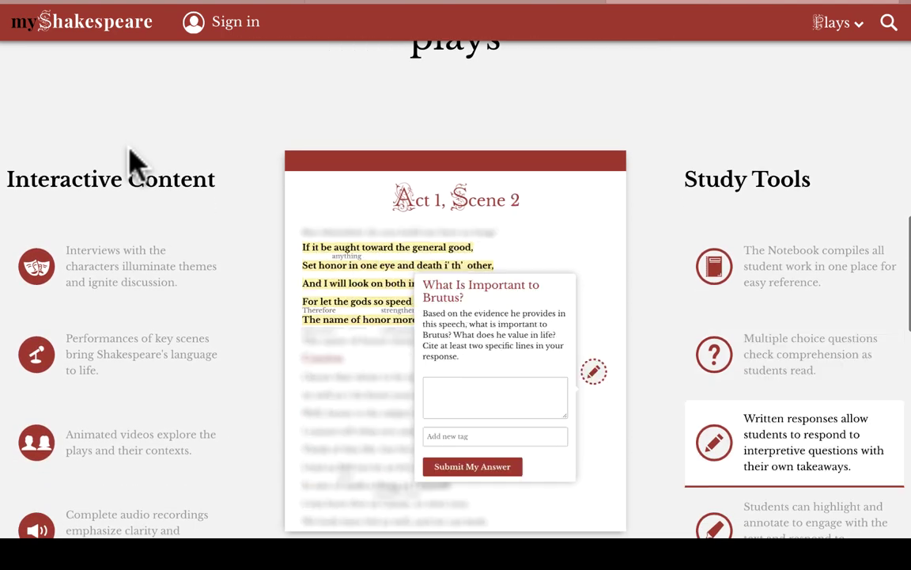
pyautogui.scroll(-1, 130, 150)
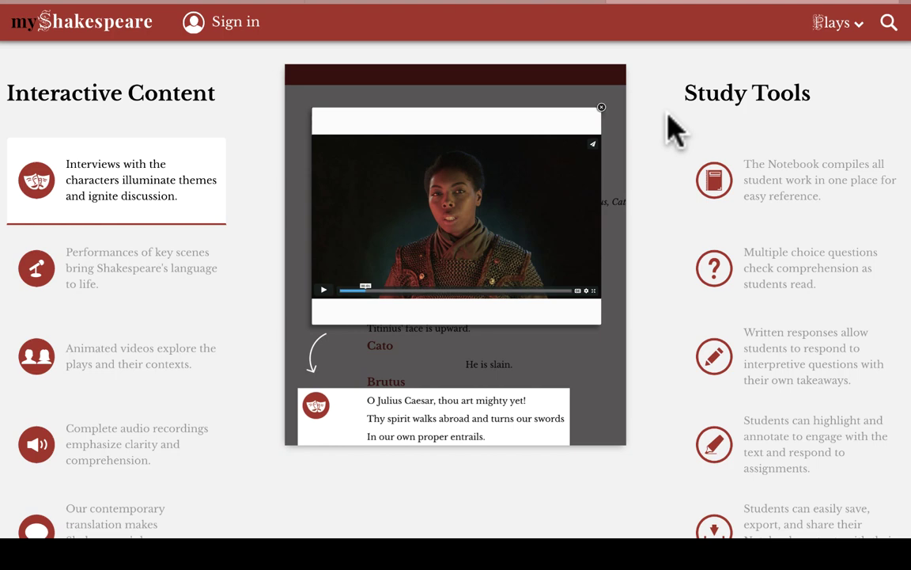
pyautogui.scroll(10, 680, 118)
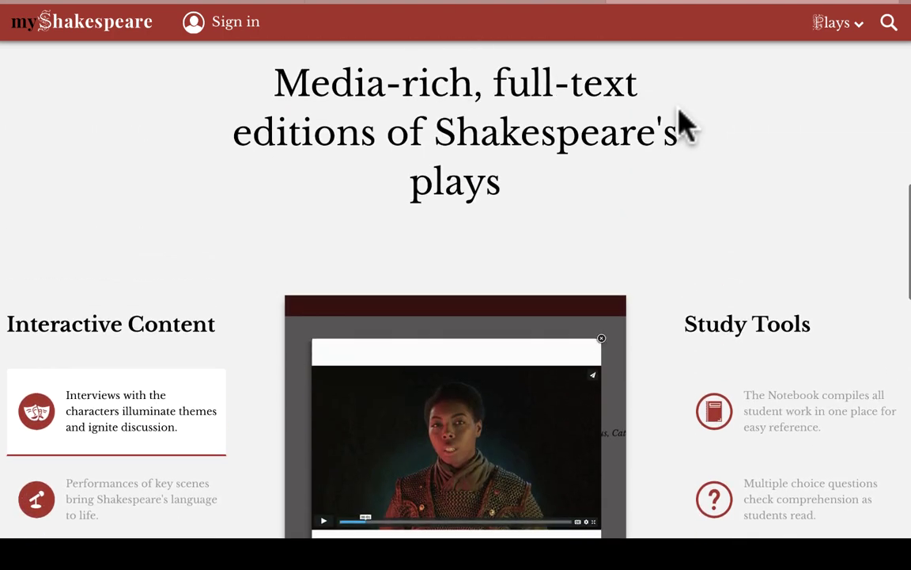
pyautogui.scroll(-1, 683, 127)
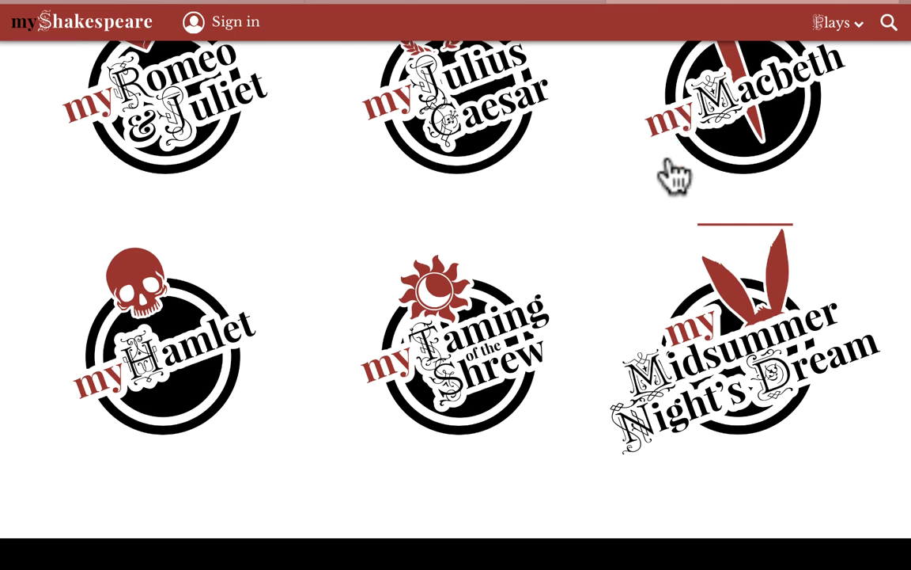
pyautogui.click(680, 142)
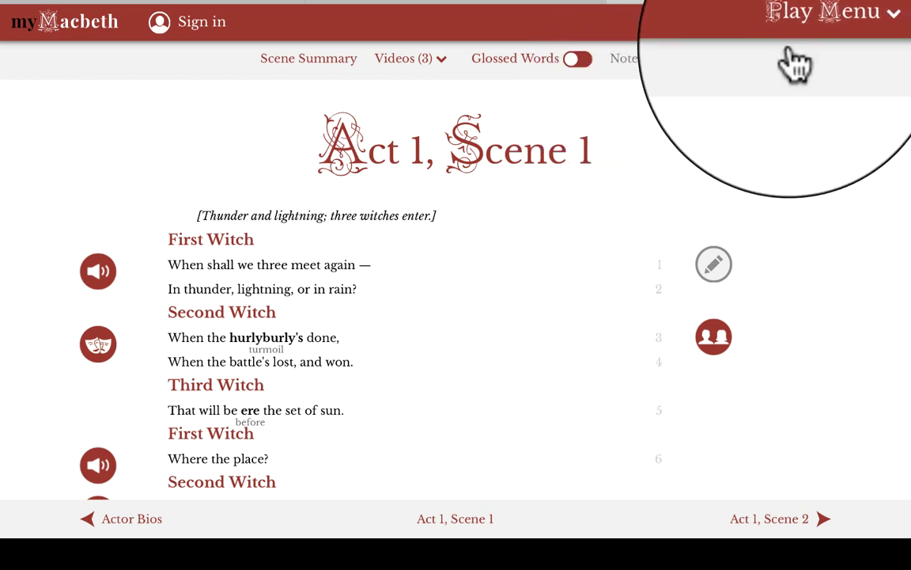
pyautogui.click(815, 23)
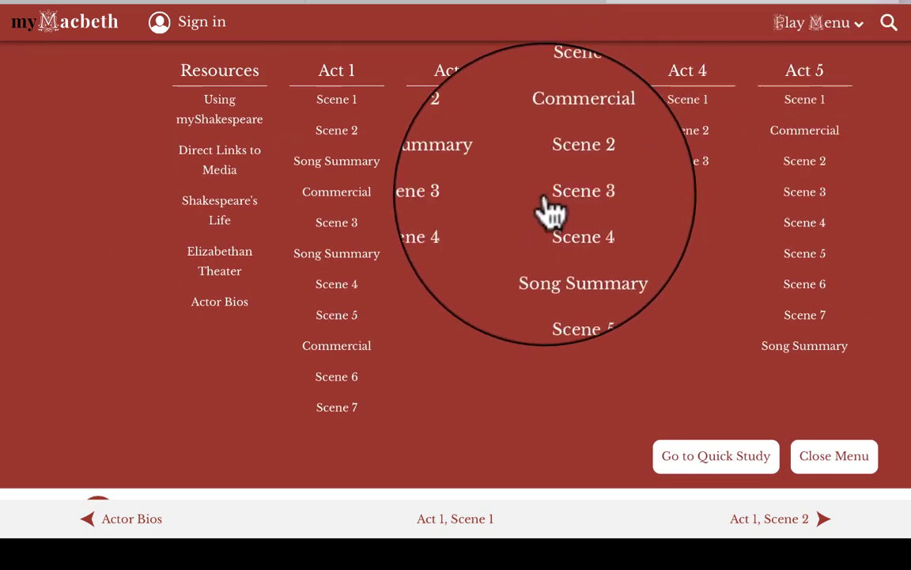
pyautogui.click(341, 412)
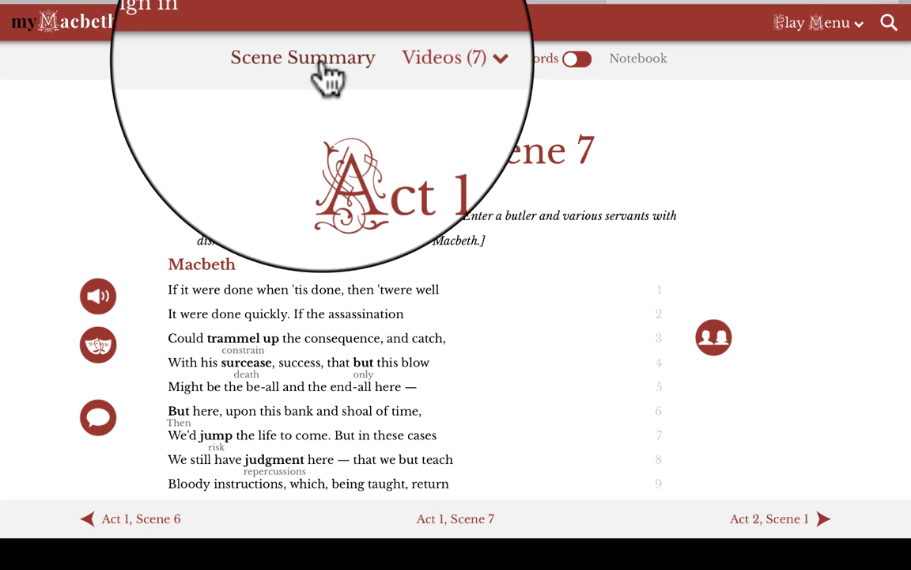
pyautogui.click(325, 65)
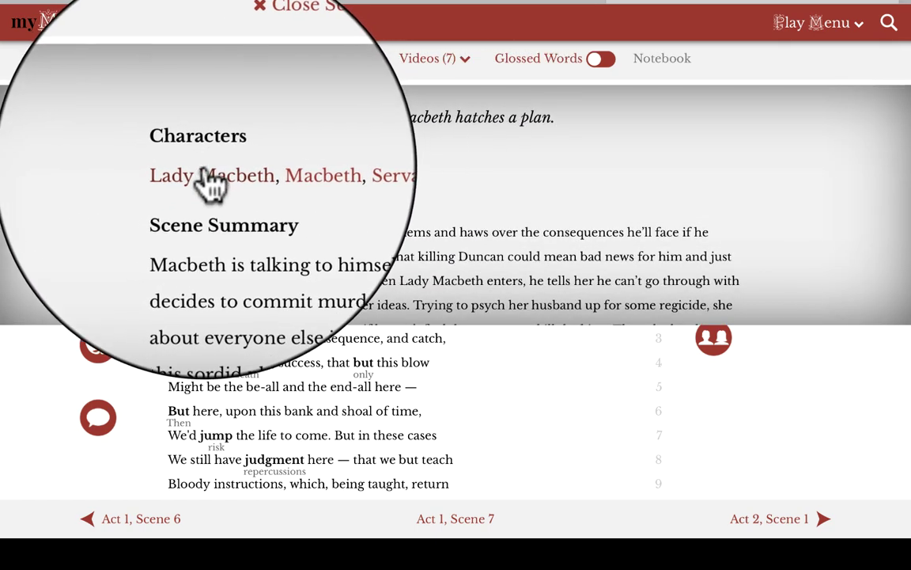
pyautogui.moveTo(207, 182)
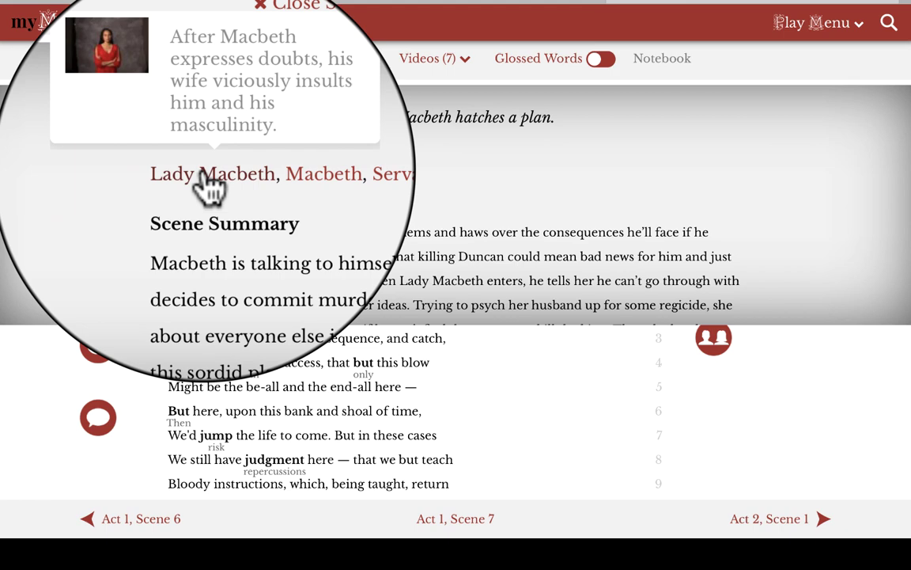
pyautogui.moveTo(285, 187)
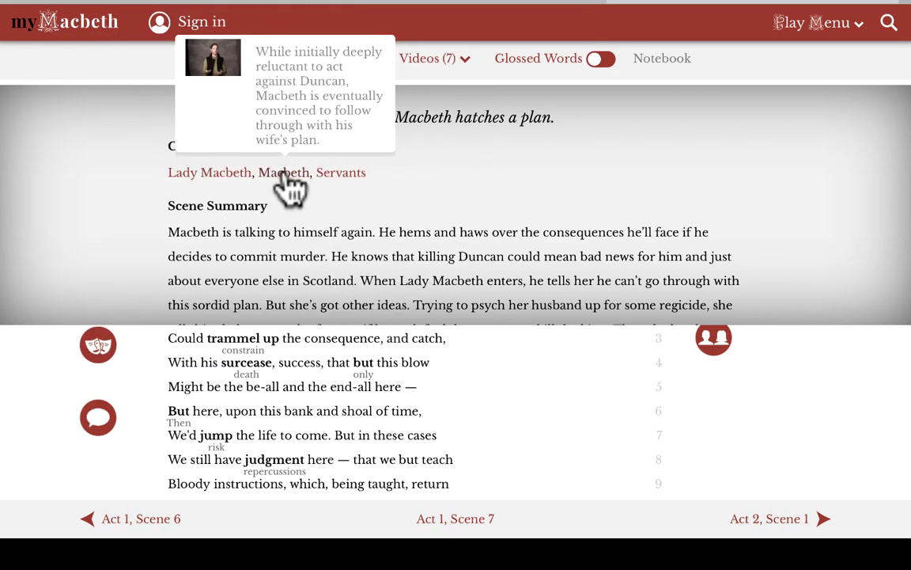
pyautogui.click(518, 384)
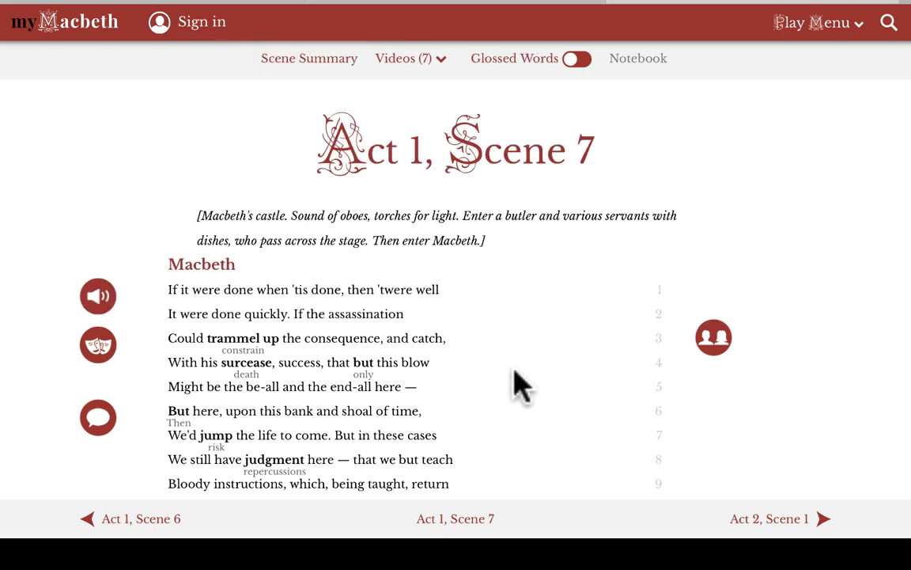
pyautogui.scroll(-3, 518, 384)
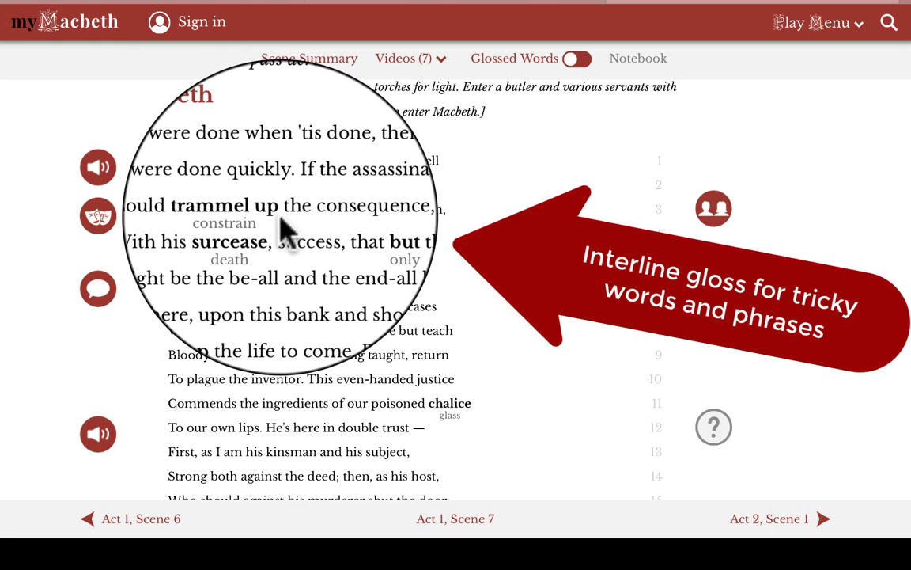
pyautogui.scroll(2, 443, 240)
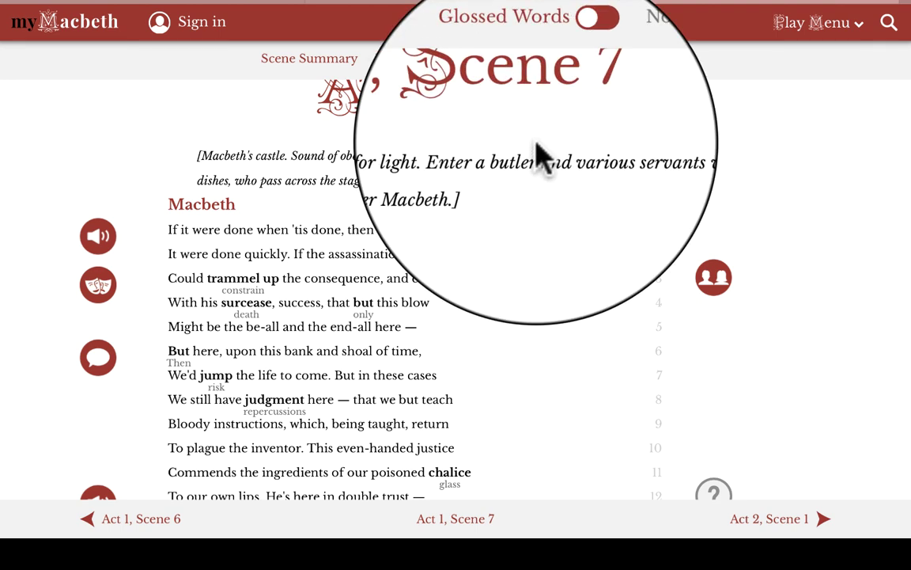
pyautogui.click(579, 62)
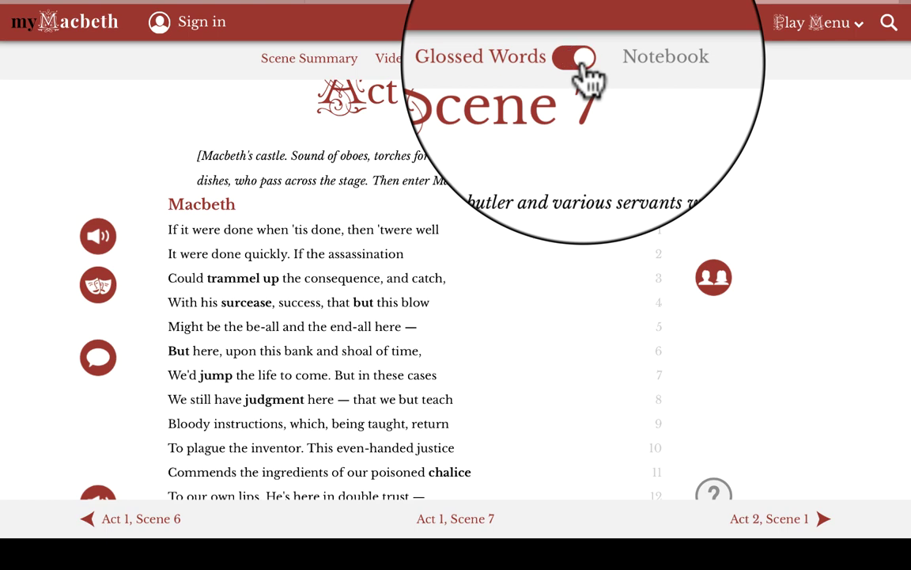
pyautogui.click(578, 59)
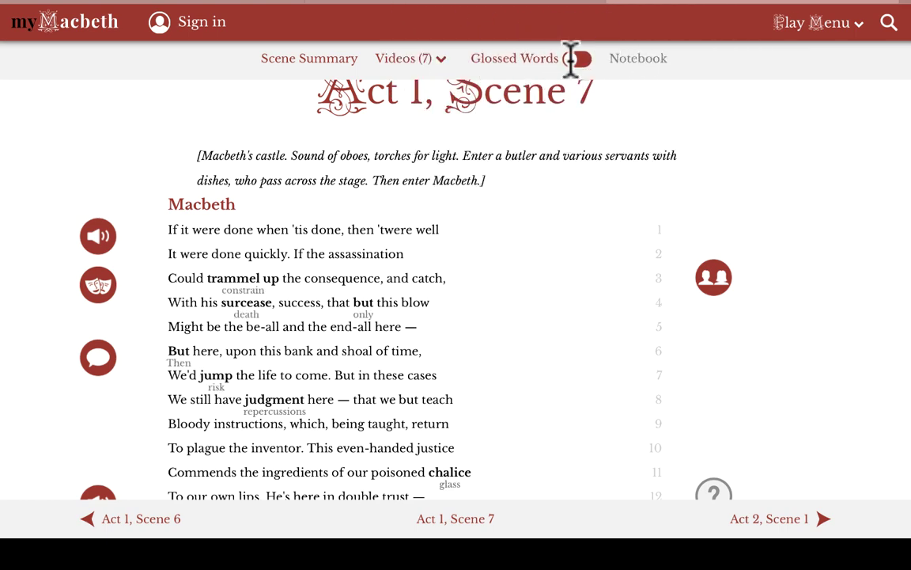
pyautogui.scroll(-2, 559, 264)
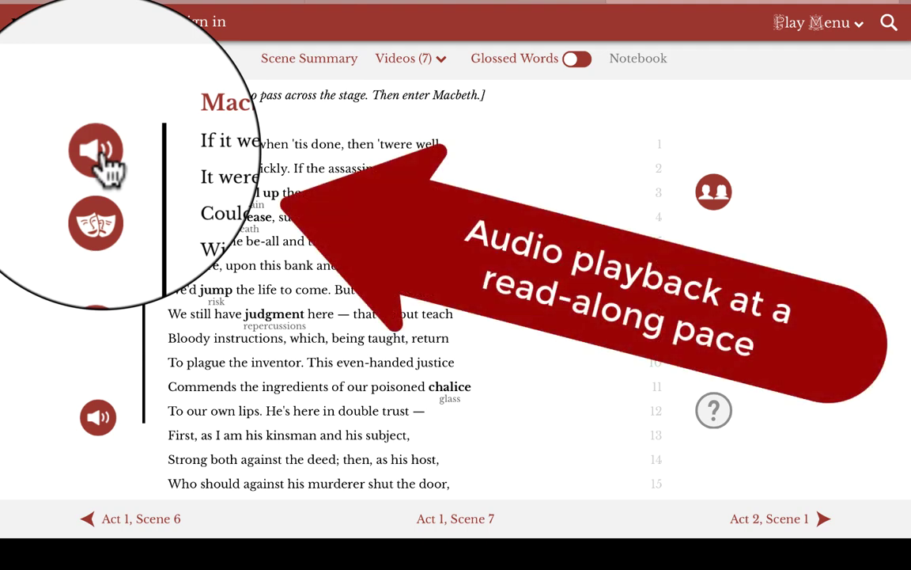
pyautogui.click(101, 152)
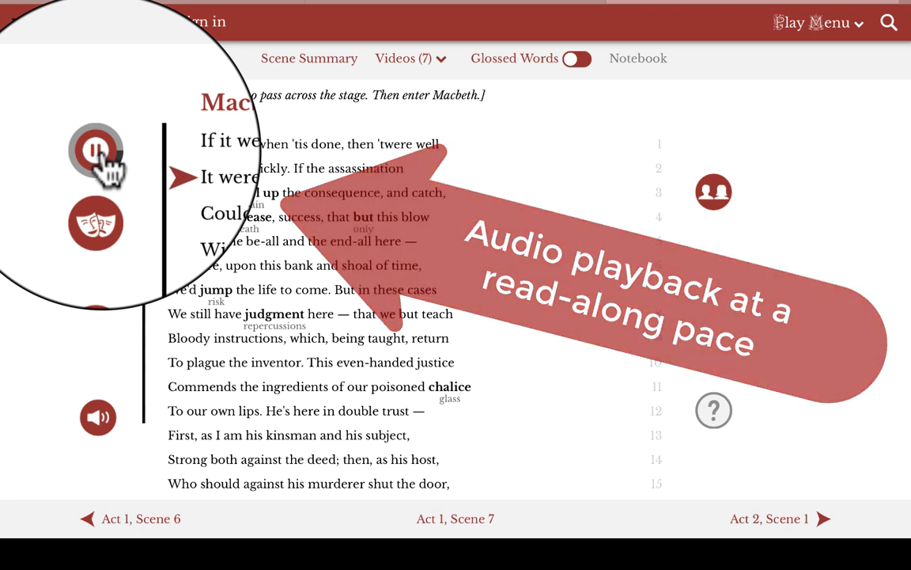
pyautogui.click(100, 152)
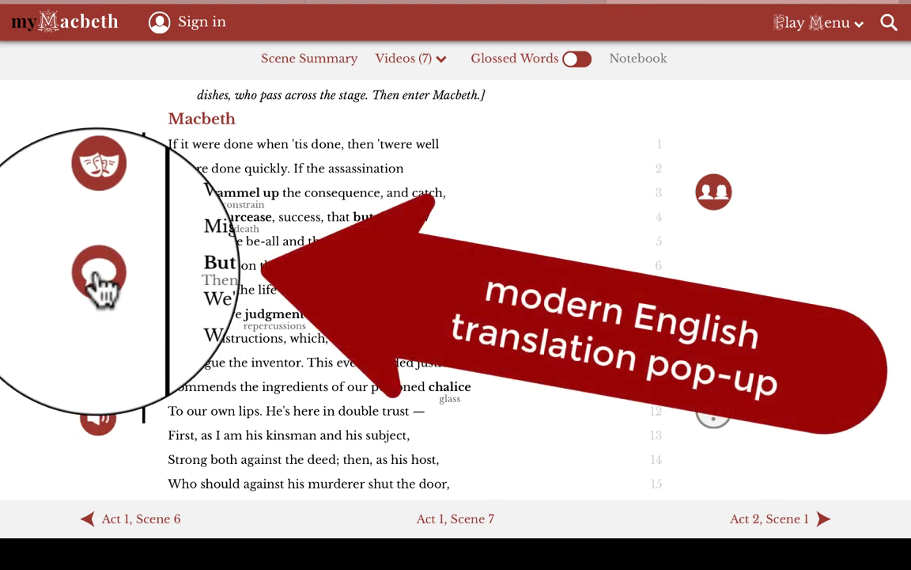
pyautogui.click(98, 276)
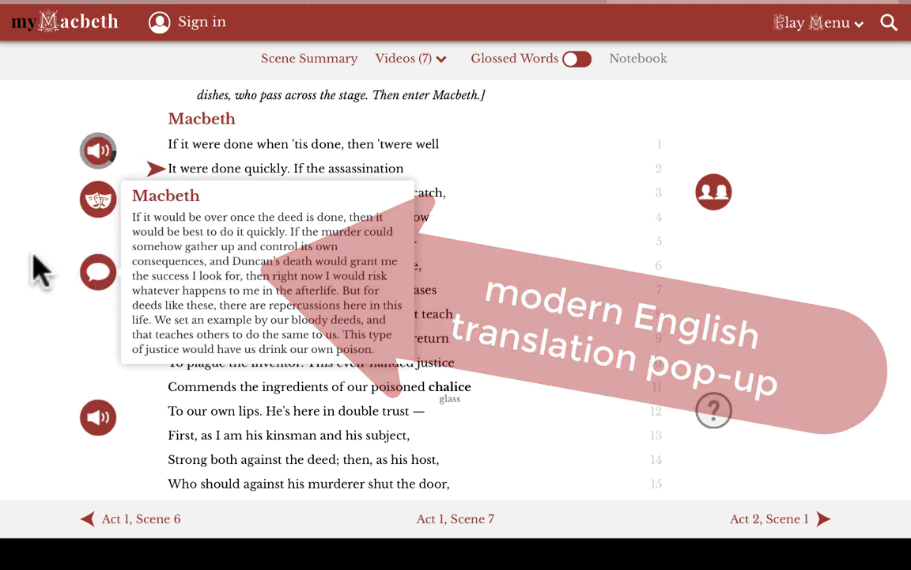
pyautogui.click(36, 269)
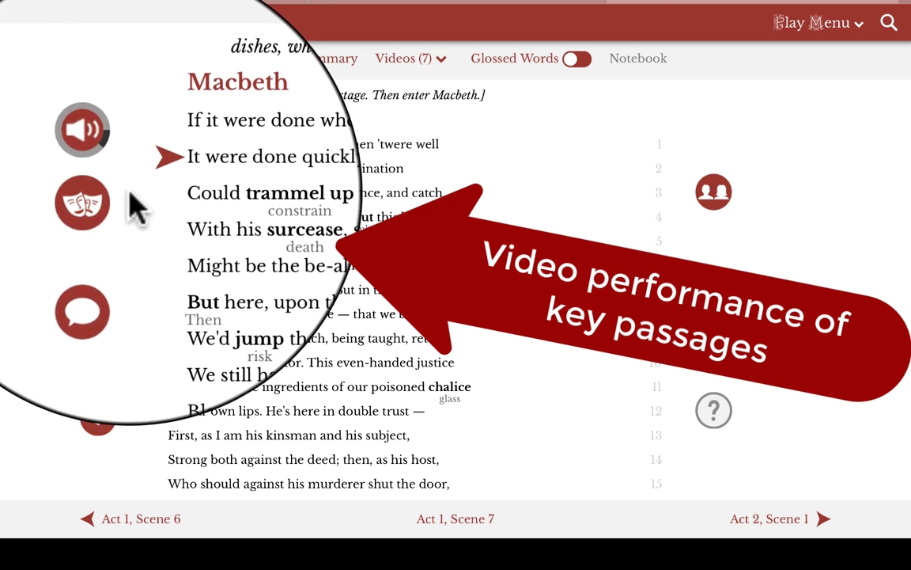
# - Play the Lines 1-28a performance video briefly, pause it, and close it
pyautogui.moveTo(92, 204)
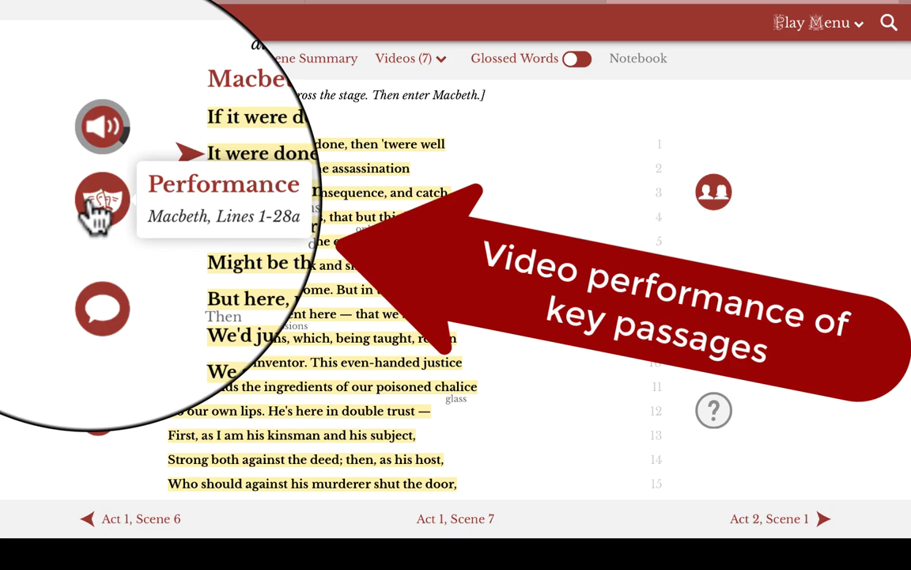
pyautogui.click(94, 204)
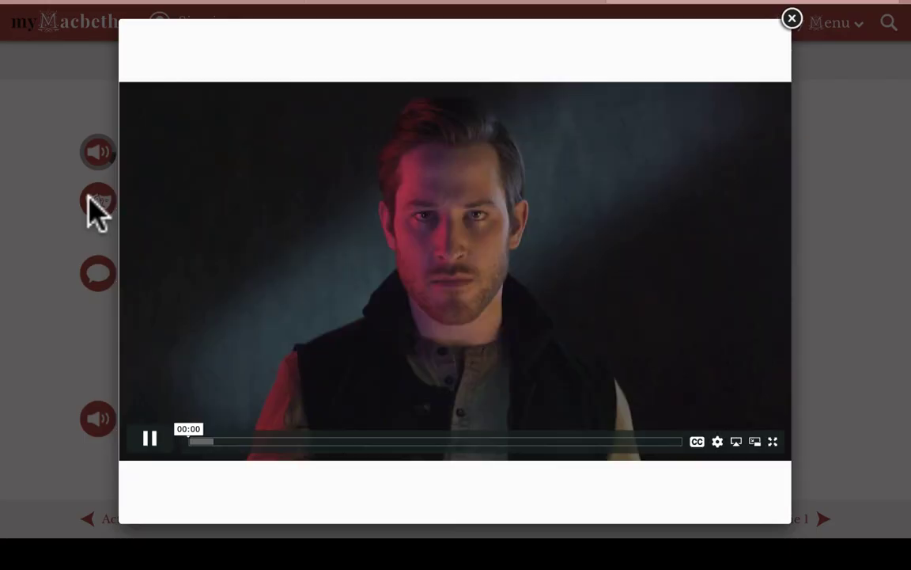
pyautogui.click(150, 440)
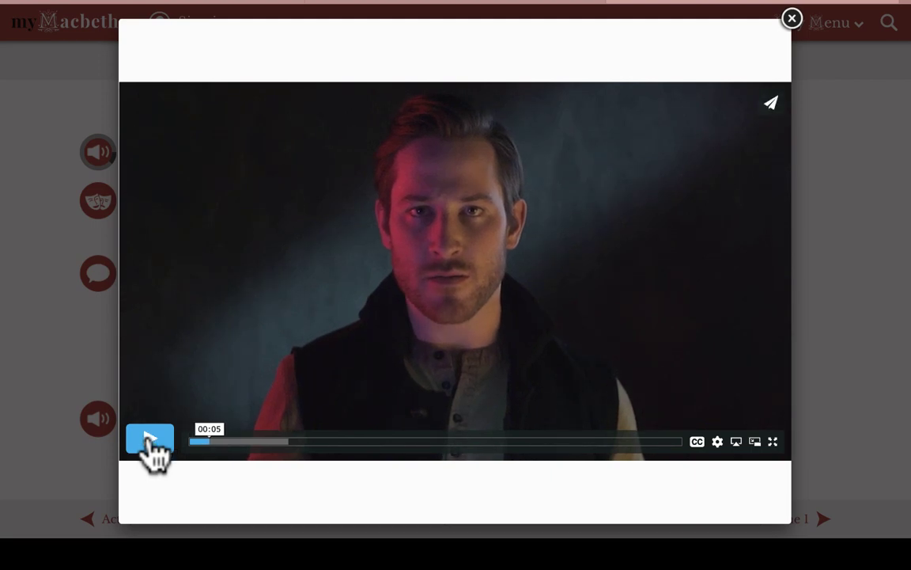
pyautogui.click(792, 18)
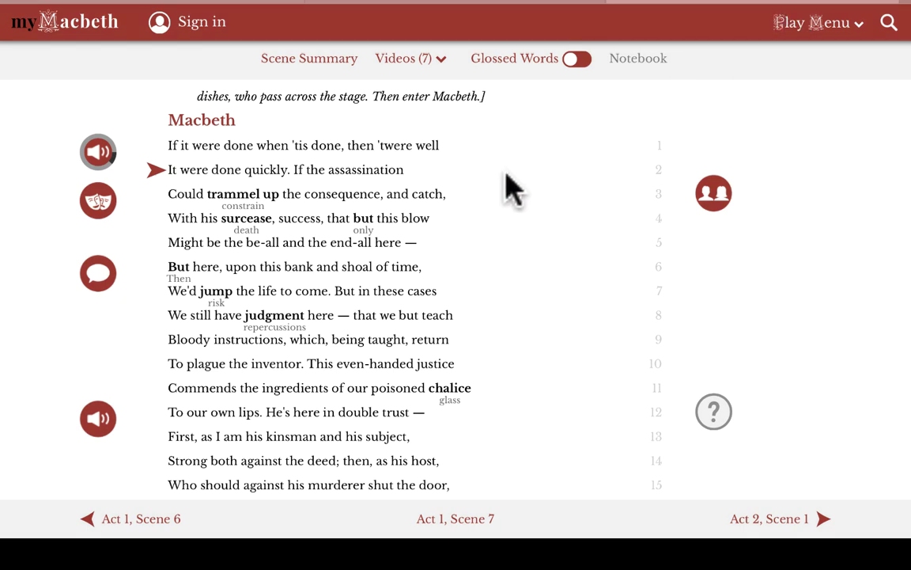
# - Watch Lady Macbeth's lines 35b–45a performance, then scroll down to the closing Character Interview
pyautogui.scroll(-5, 513, 190)
pyautogui.scroll(-2, 510, 188)
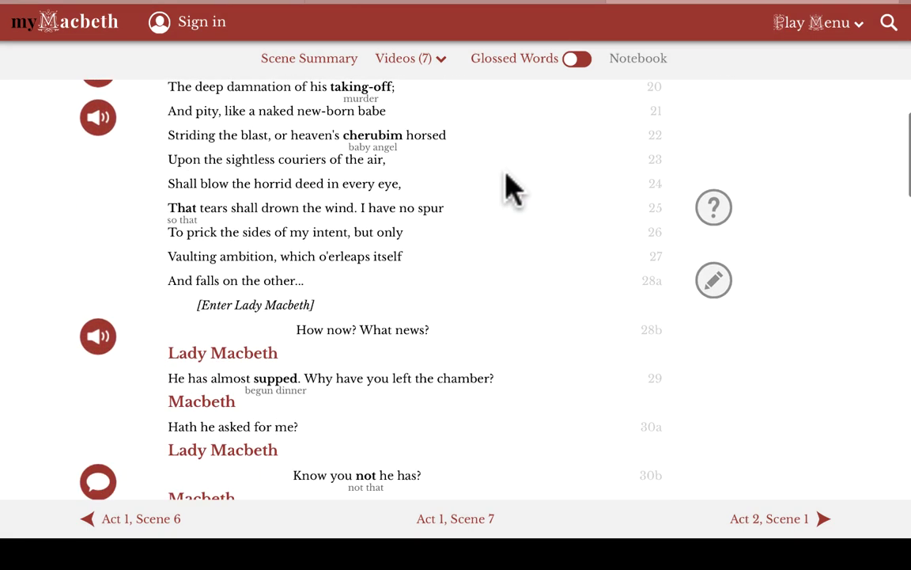
pyautogui.scroll(-6, 510, 188)
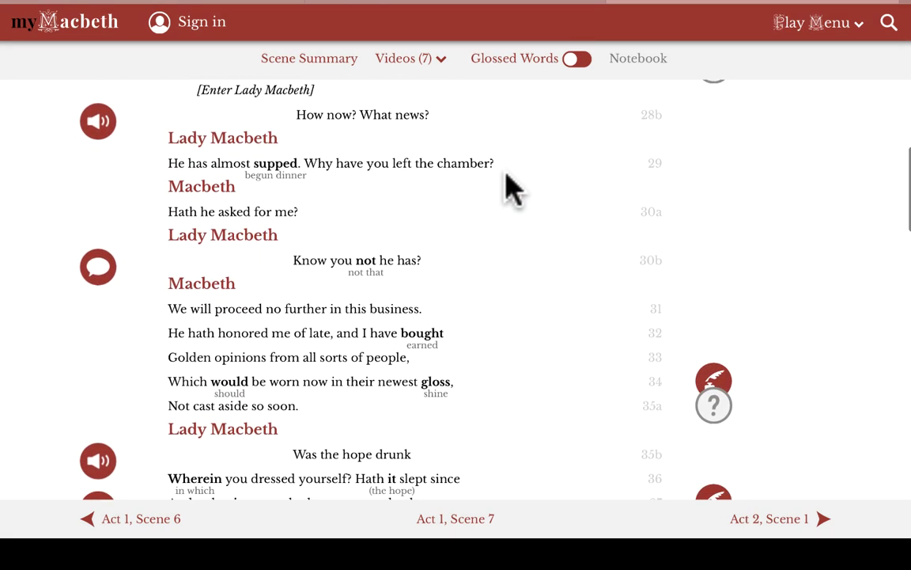
pyautogui.scroll(-2, 510, 188)
pyautogui.scroll(-11, 510, 188)
pyautogui.scroll(6, 510, 188)
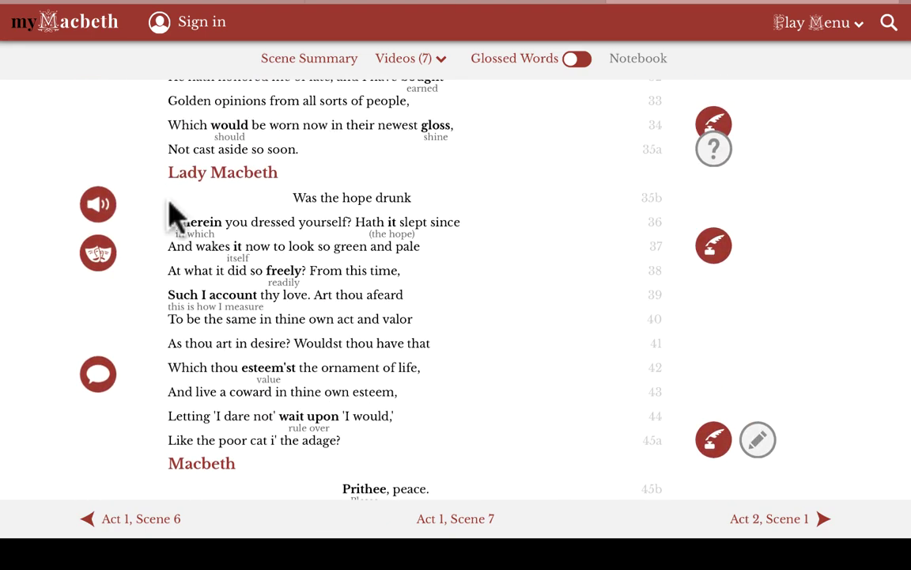
pyautogui.click(98, 254)
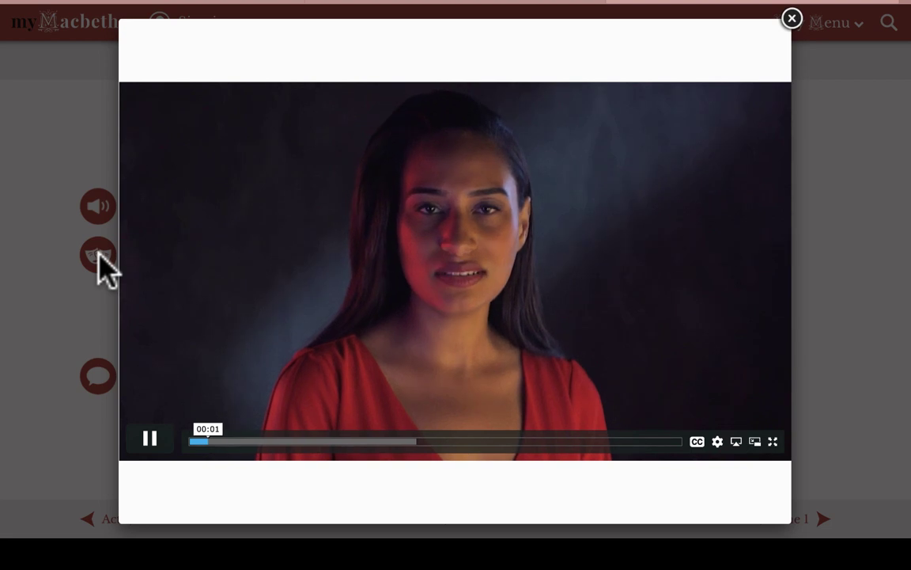
pyautogui.click(150, 439)
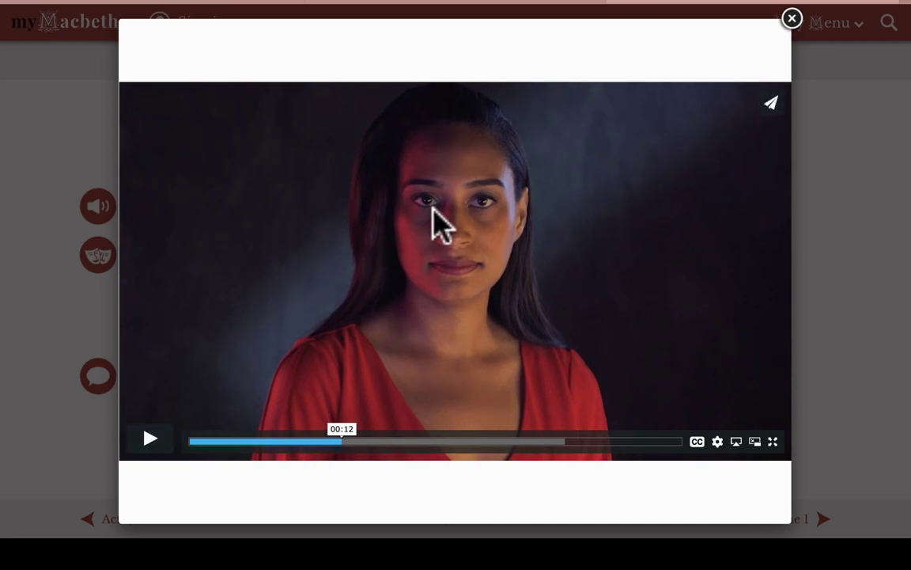
pyautogui.click(792, 18)
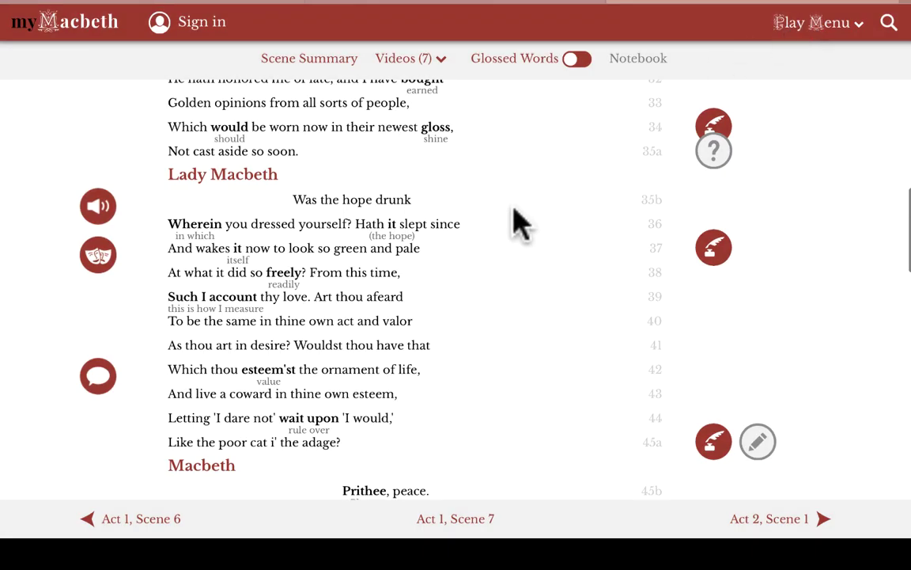
pyautogui.scroll(-8, 519, 224)
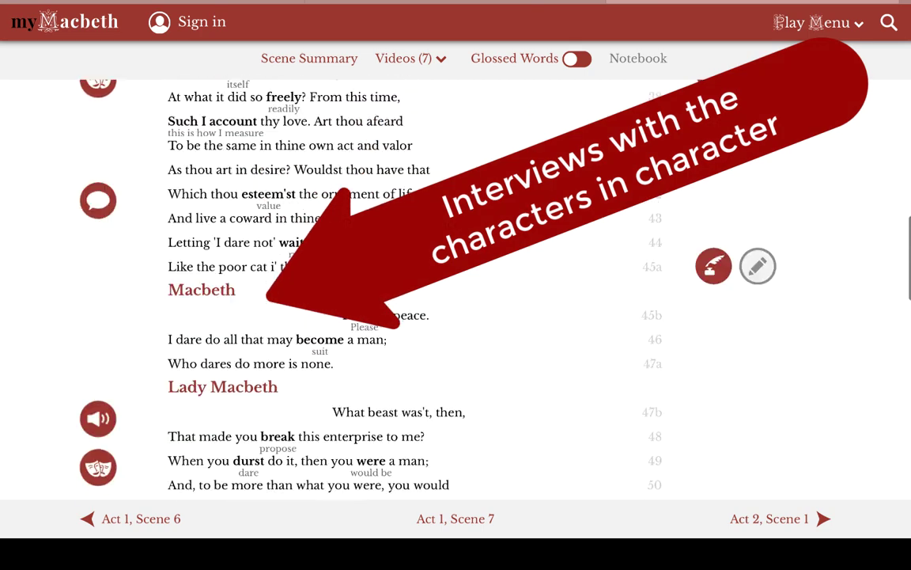
pyautogui.scroll(-15, 455, 285)
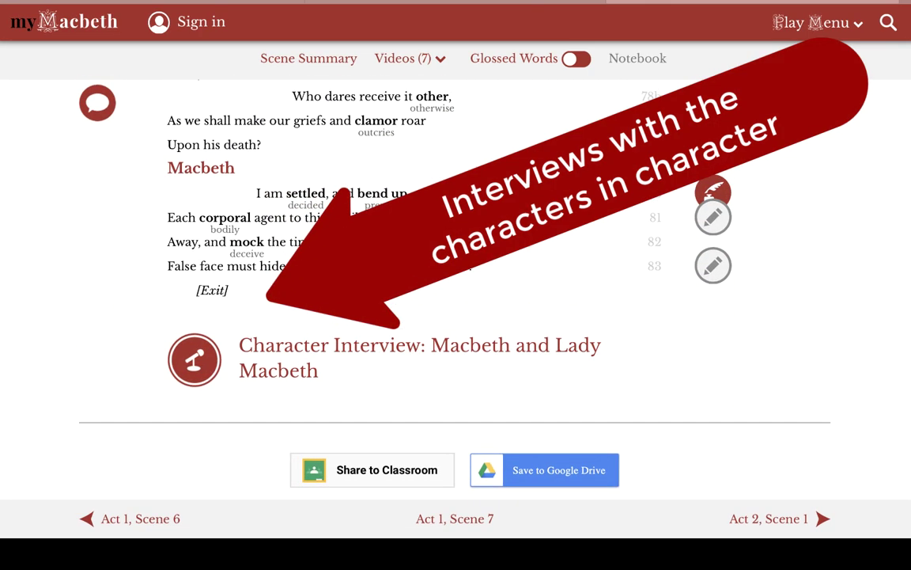
pyautogui.click(230, 356)
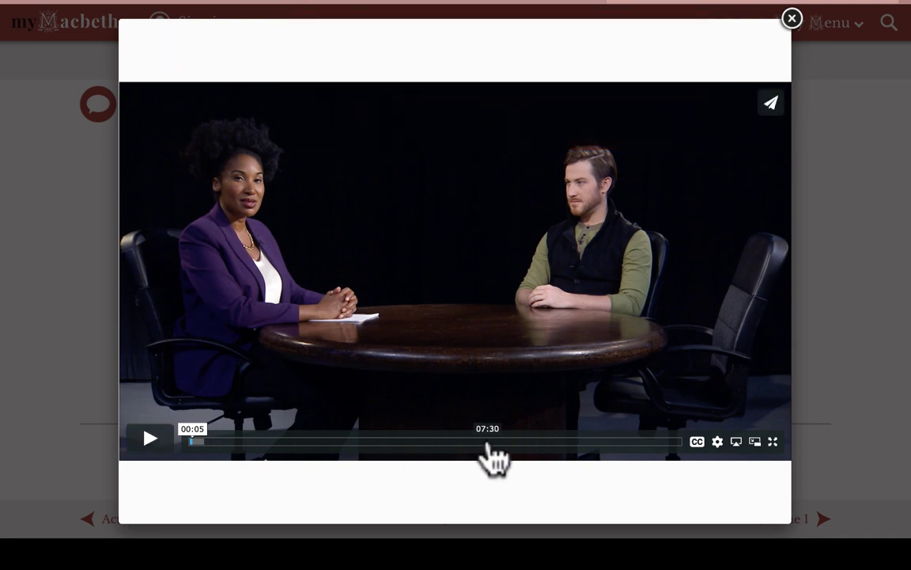
pyautogui.click(486, 441)
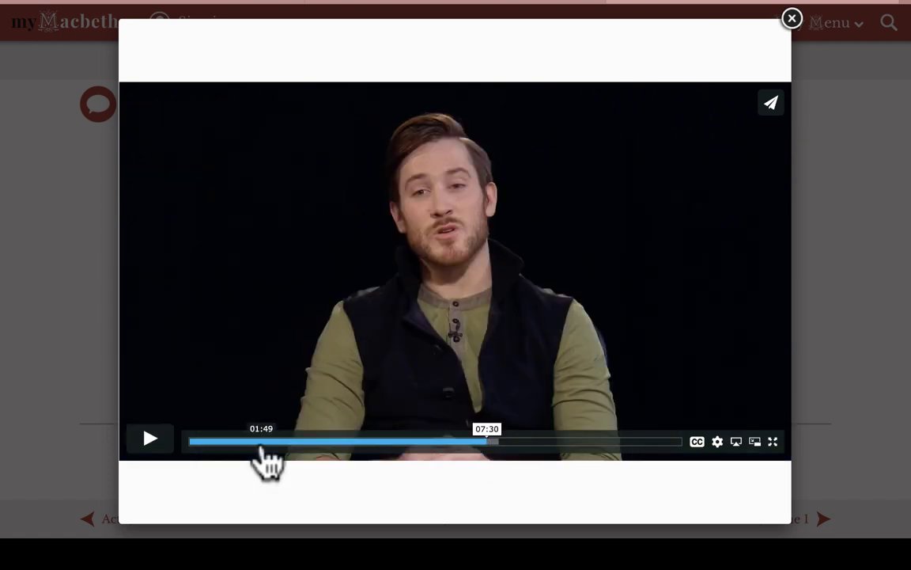
pyautogui.click(155, 445)
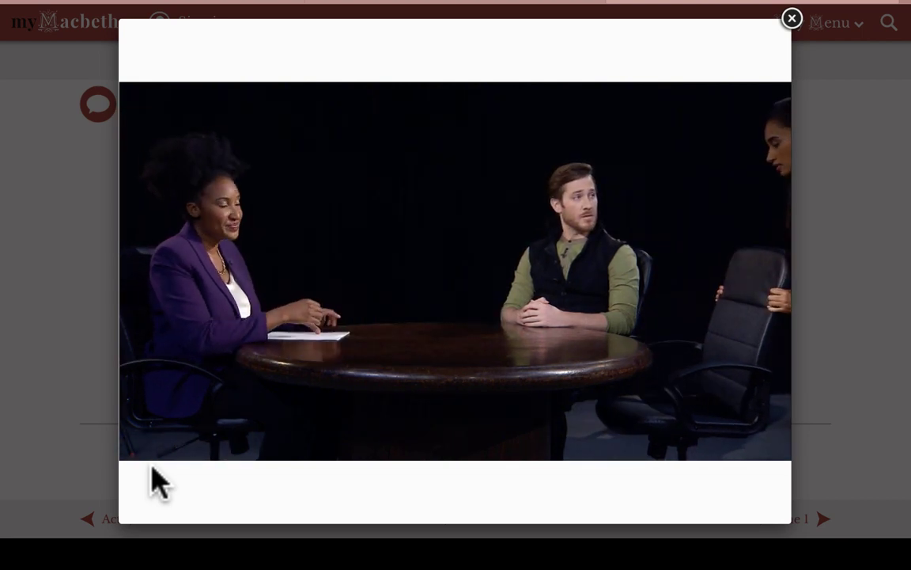
pyautogui.moveTo(158, 472)
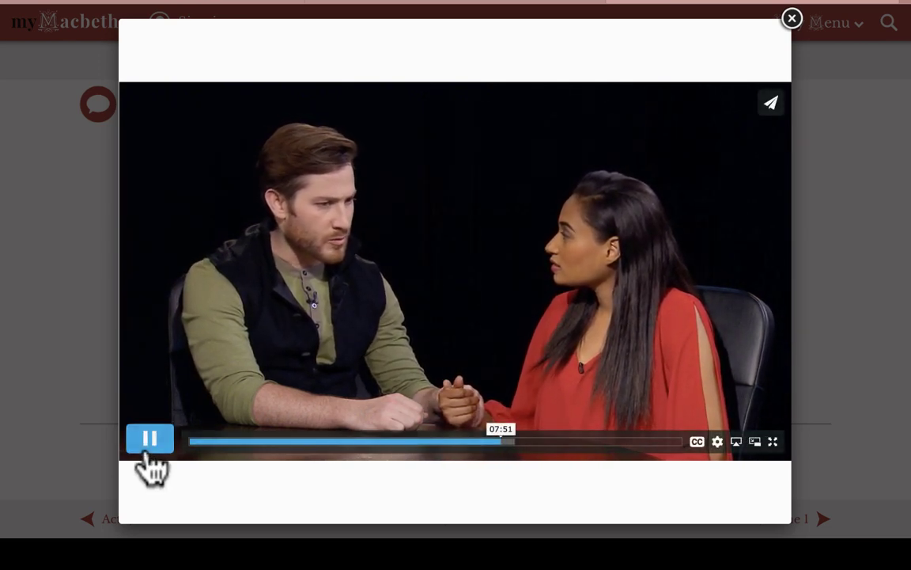
pyautogui.click(149, 443)
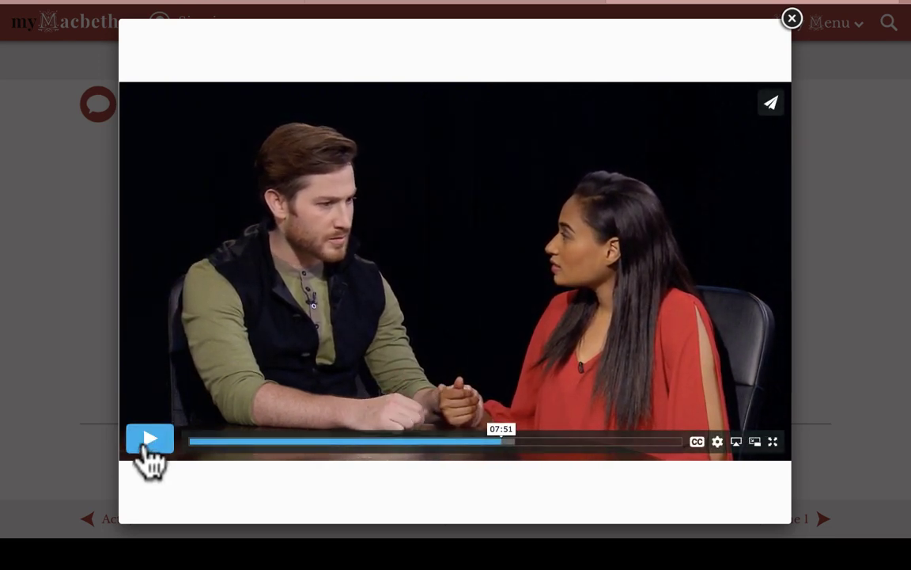
pyautogui.click(792, 19)
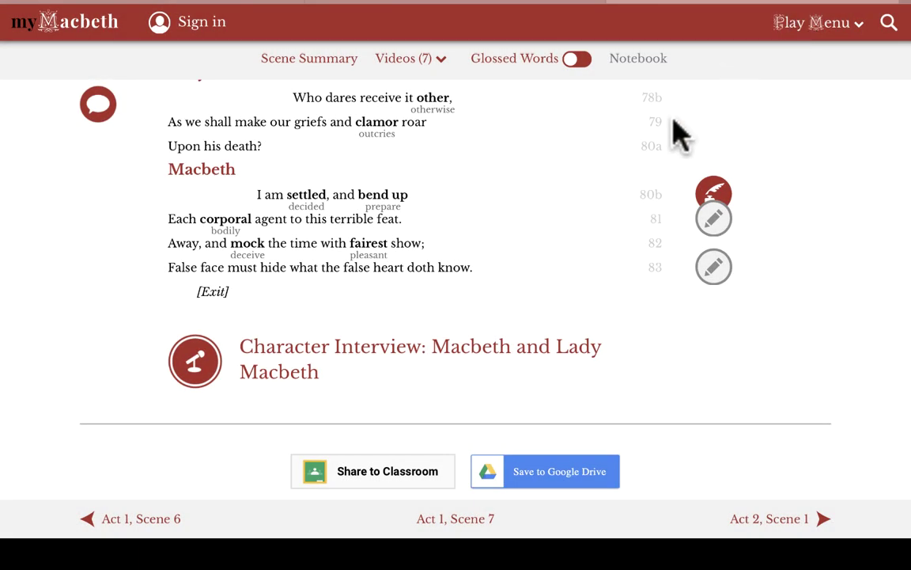
# - Scroll back to the Act 1, Scene 7 title and the Word Nerd note on 'trammel'
pyautogui.scroll(10, 677, 134)
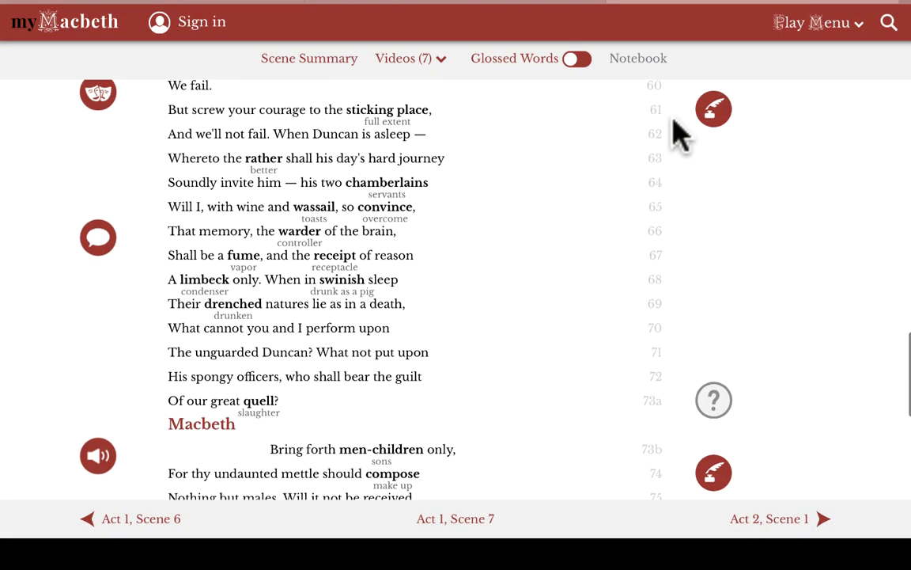
pyautogui.scroll(15, 676, 135)
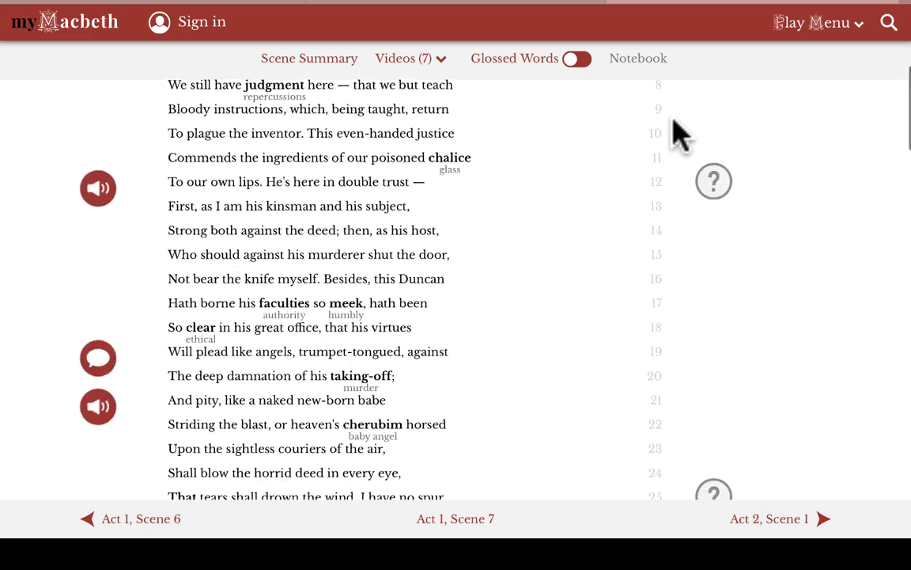
pyautogui.scroll(5, 677, 134)
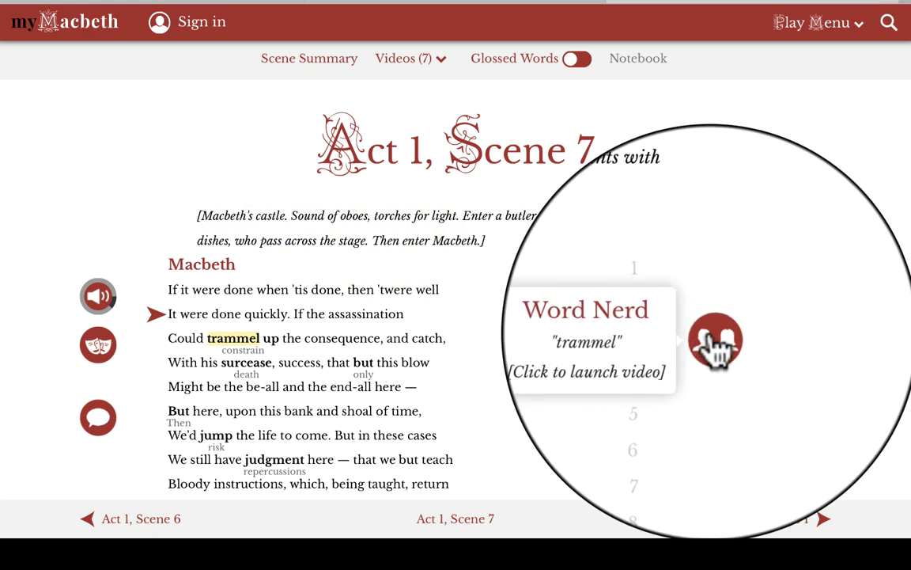
pyautogui.click(715, 346)
pyautogui.click(150, 453)
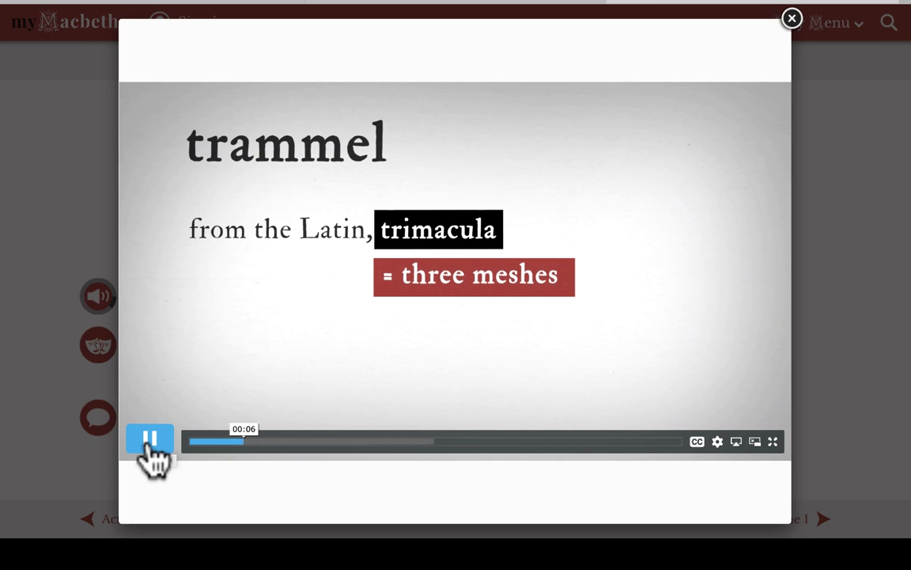
pyautogui.click(792, 18)
pyautogui.scroll(-5, 579, 271)
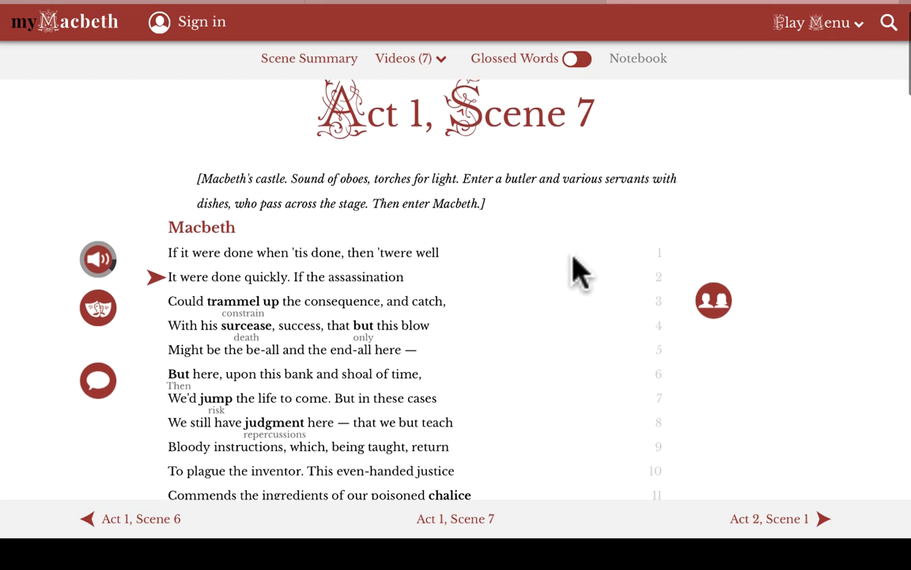
pyautogui.scroll(-7, 580, 270)
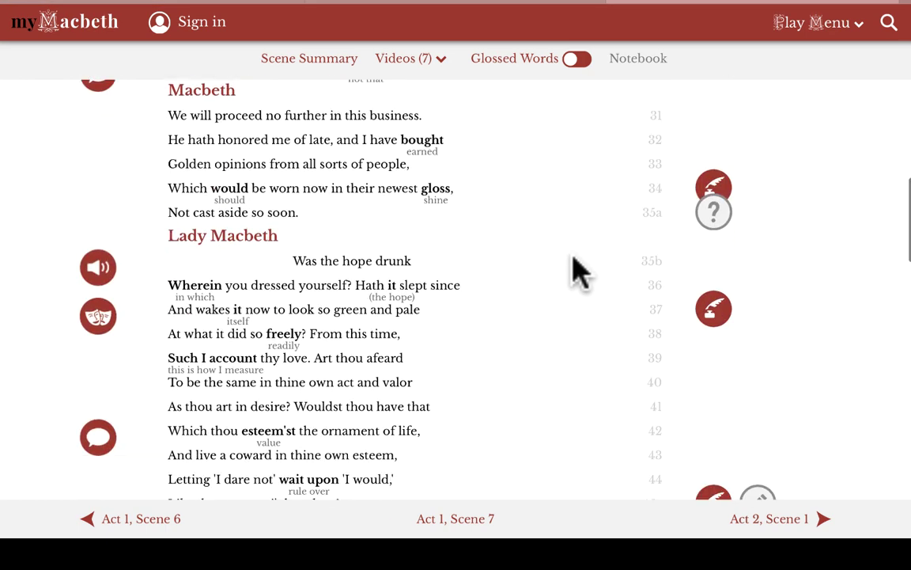
pyautogui.scroll(-2, 580, 271)
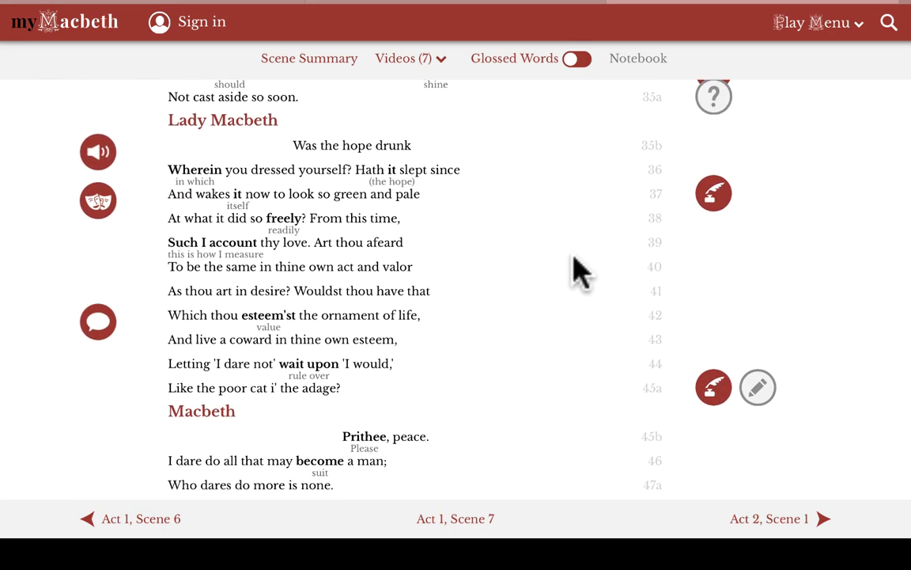
pyautogui.click(714, 207)
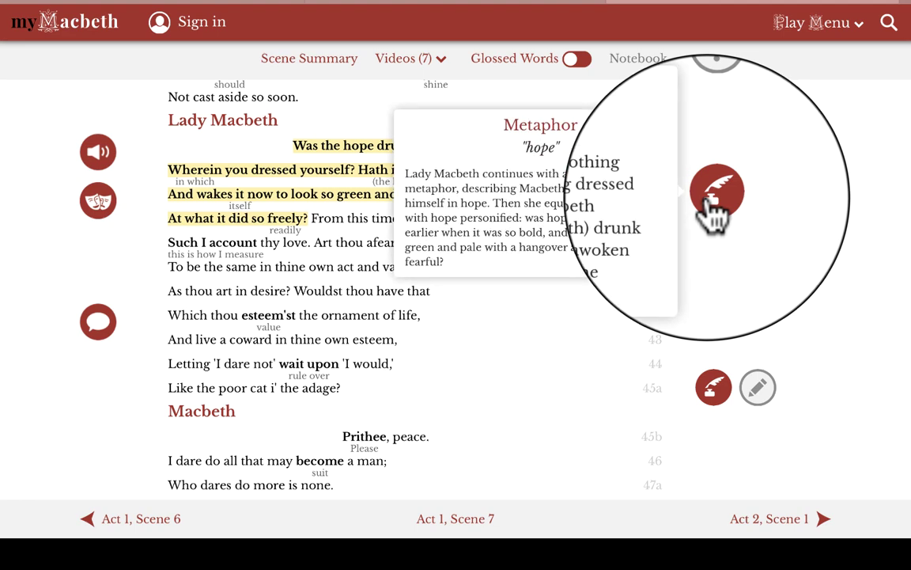
pyautogui.scroll(3, 620, 253)
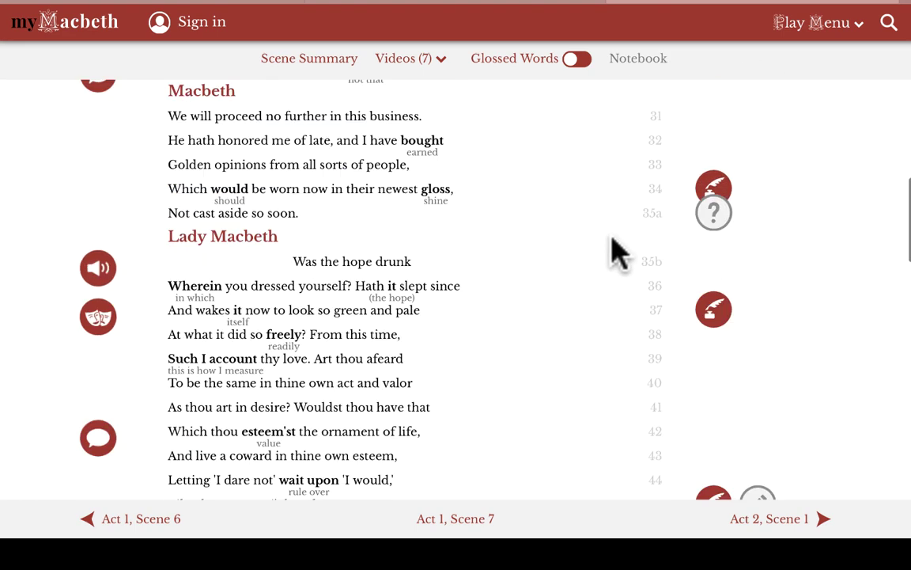
pyautogui.scroll(10, 621, 254)
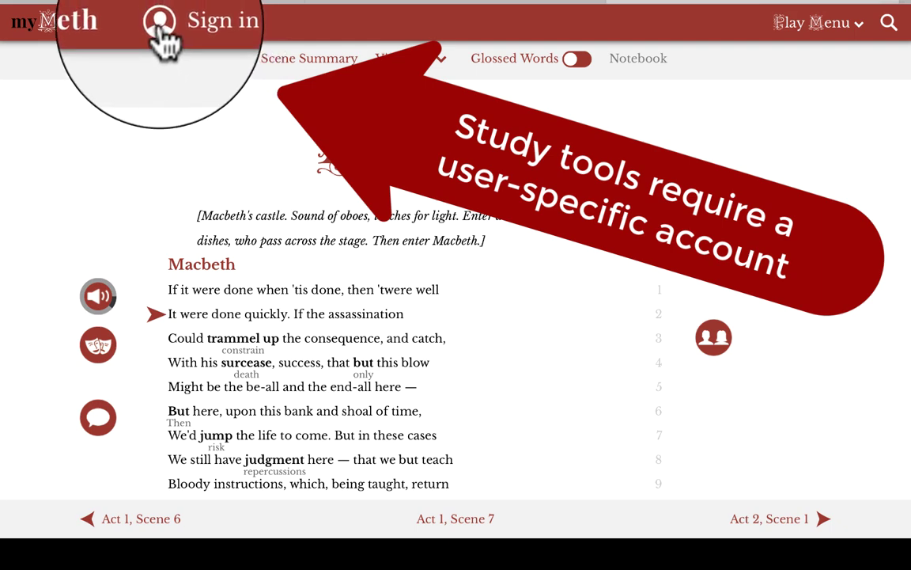
# - Sign in with a single sign-on option, then scroll the scene to see the study tools enabled
pyautogui.click(160, 28)
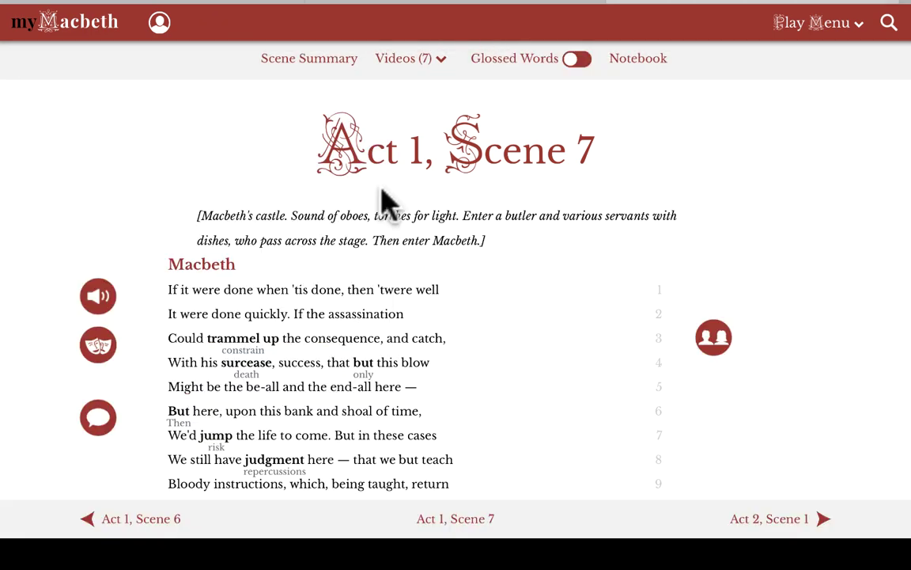
pyautogui.scroll(-5, 486, 366)
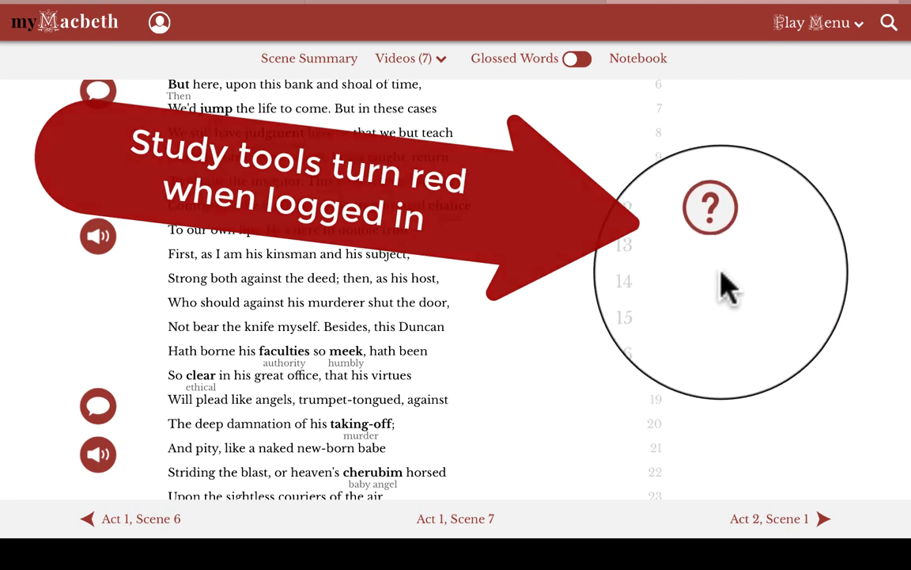
pyautogui.scroll(1, 723, 297)
pyautogui.scroll(3, 714, 297)
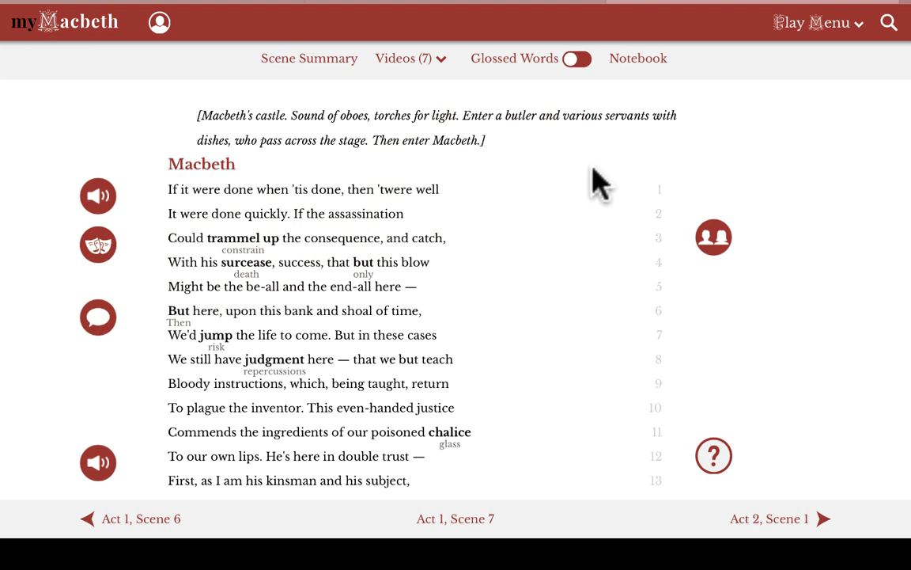
pyautogui.scroll(-1, 599, 184)
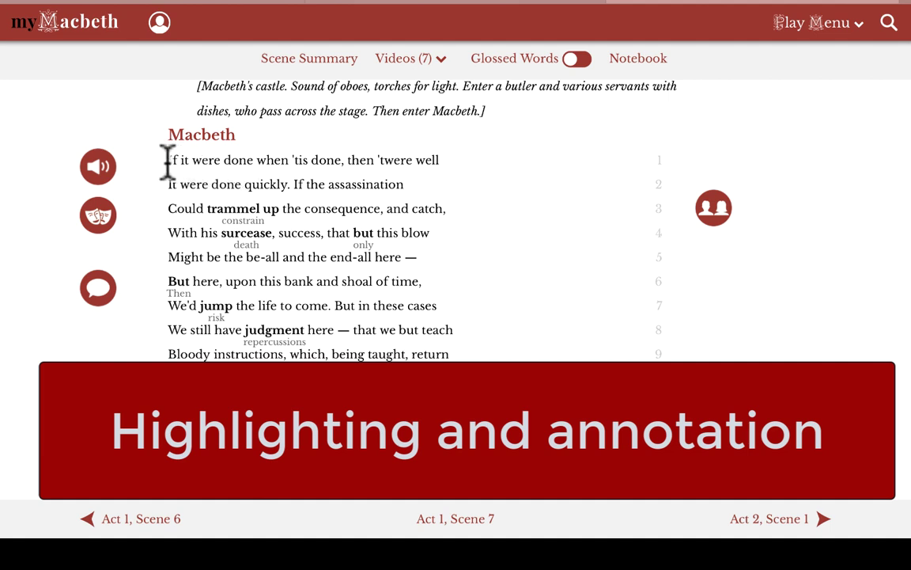
pyautogui.moveTo(169, 161); pyautogui.dragTo(329, 305)
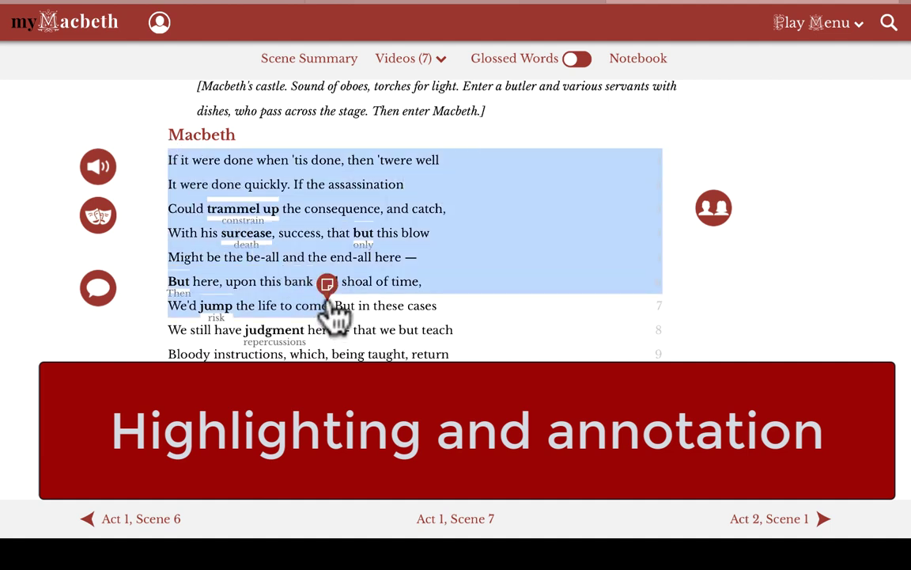
pyautogui.click(327, 285)
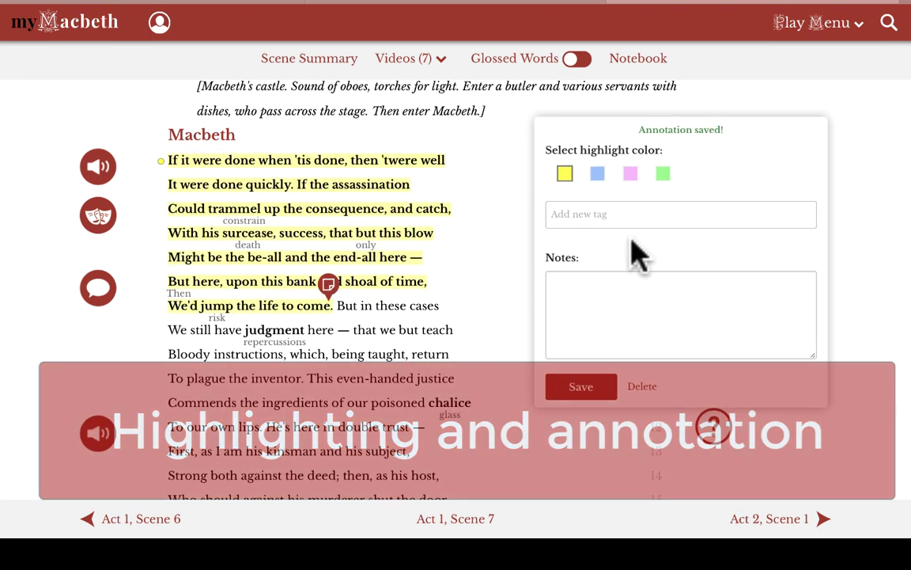
pyautogui.click(599, 175)
pyautogui.click(631, 174)
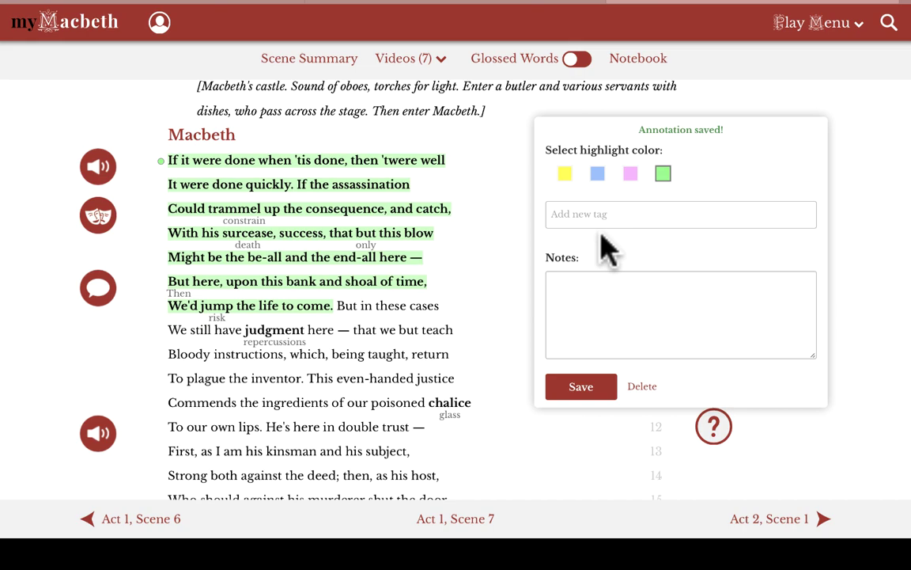
pyautogui.click(643, 386)
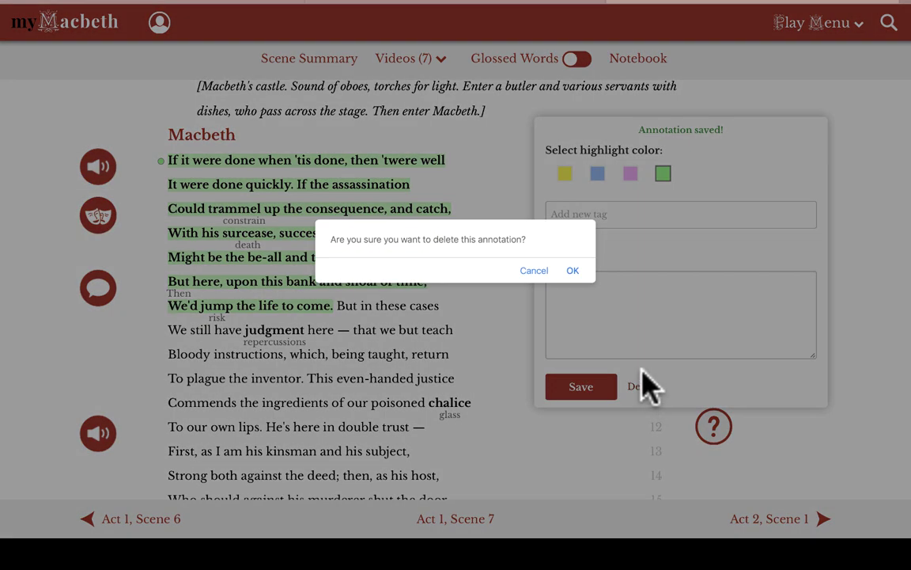
pyautogui.click(573, 270)
pyautogui.scroll(-10, 507, 300)
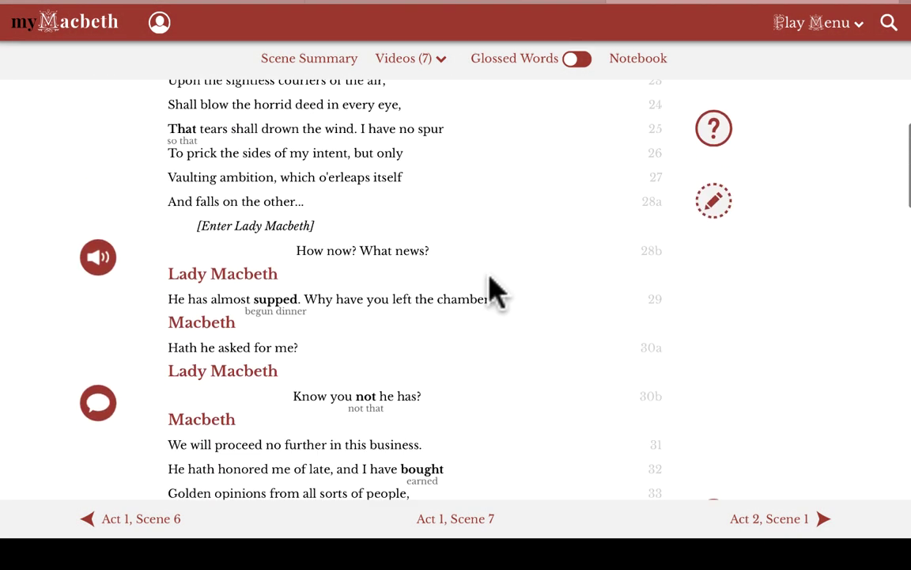
pyautogui.scroll(-10, 490, 278)
pyautogui.scroll(2, 491, 278)
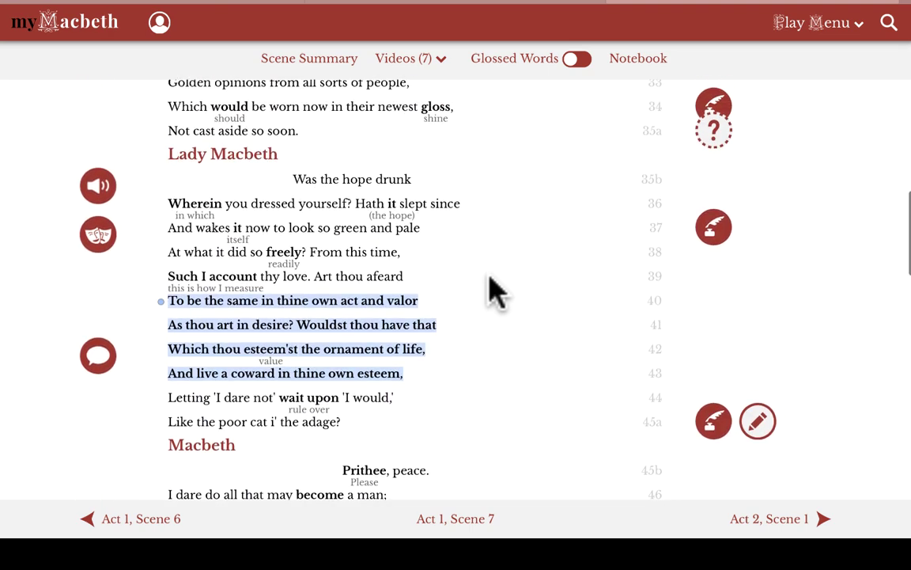
pyautogui.click(398, 336)
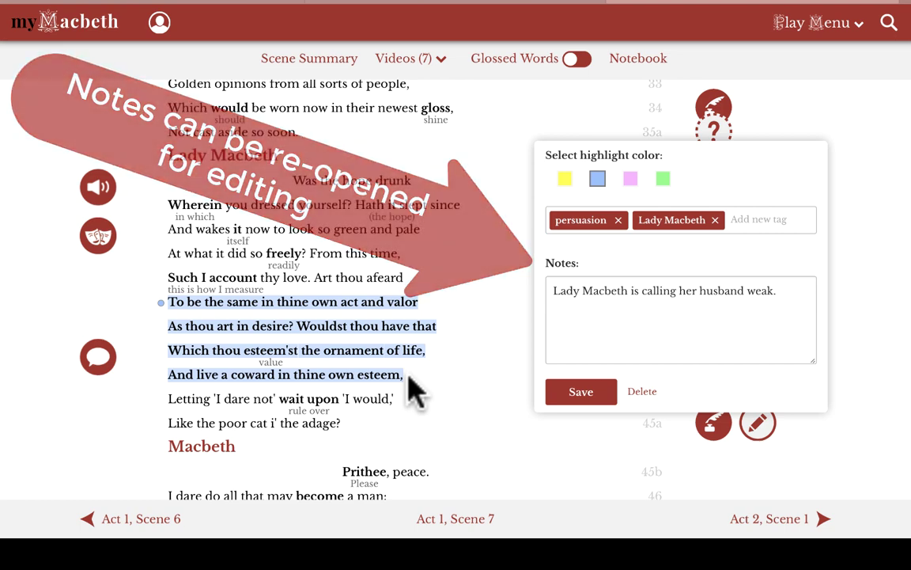
pyautogui.click(459, 404)
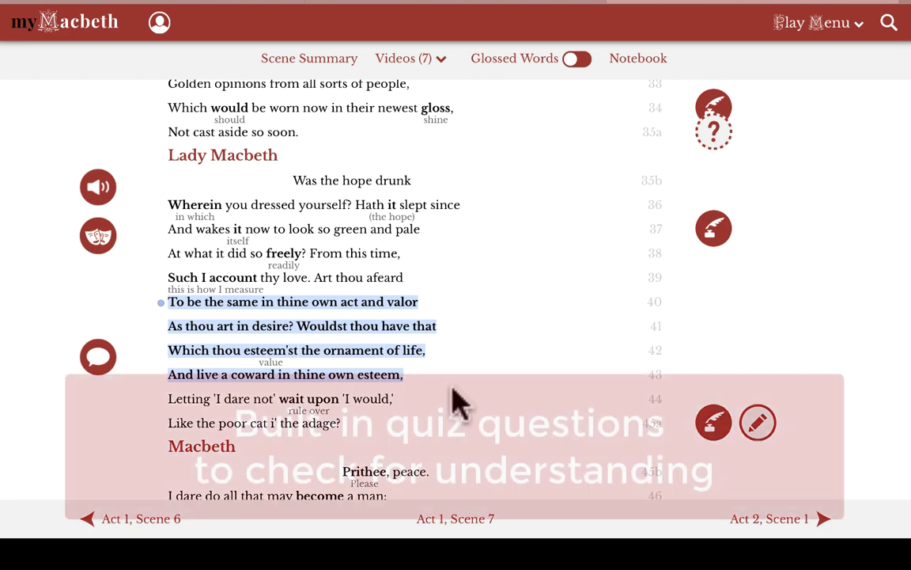
# - Answer the line 35a quiz on Macbeth's hesitation, rejecting B and A before choosing C
pyautogui.scroll(1, 453, 384)
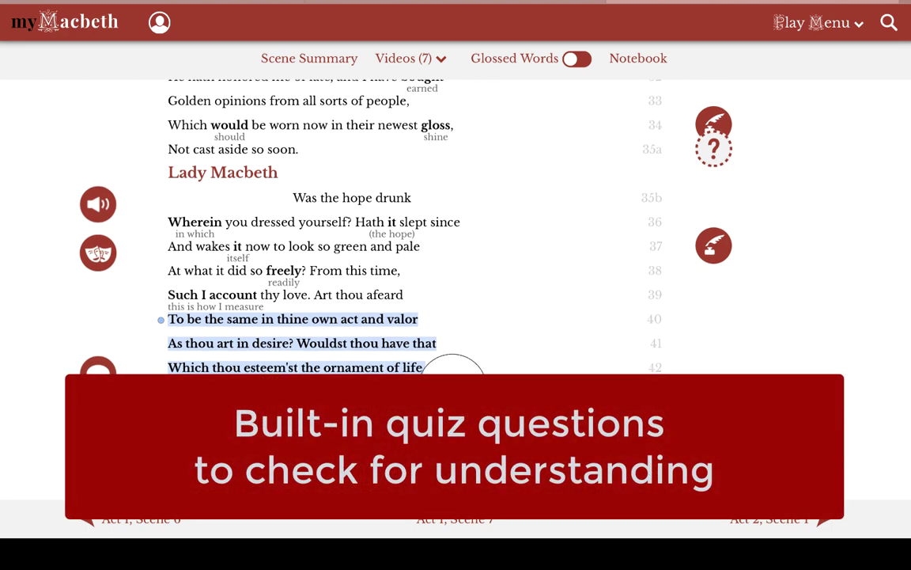
pyautogui.click(714, 158)
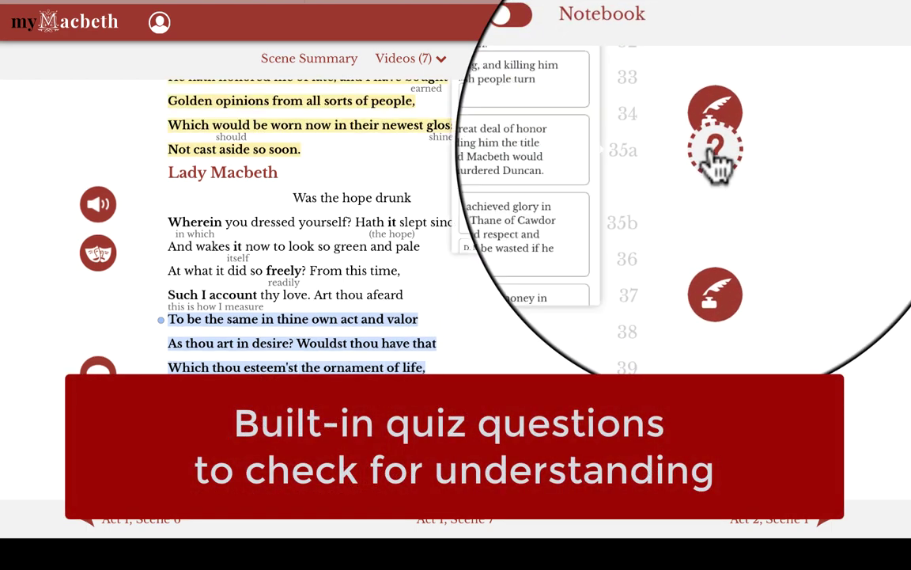
pyautogui.click(625, 163)
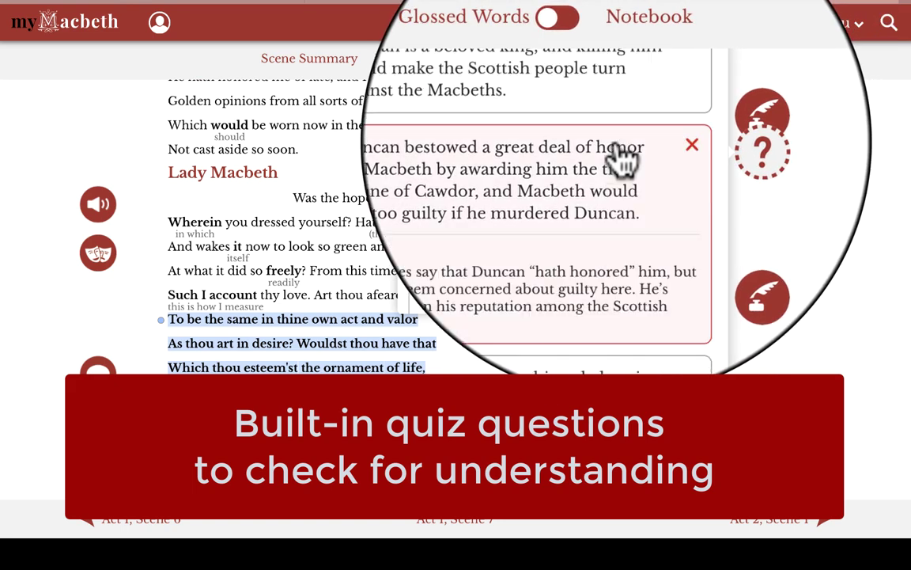
pyautogui.scroll(2, 622, 162)
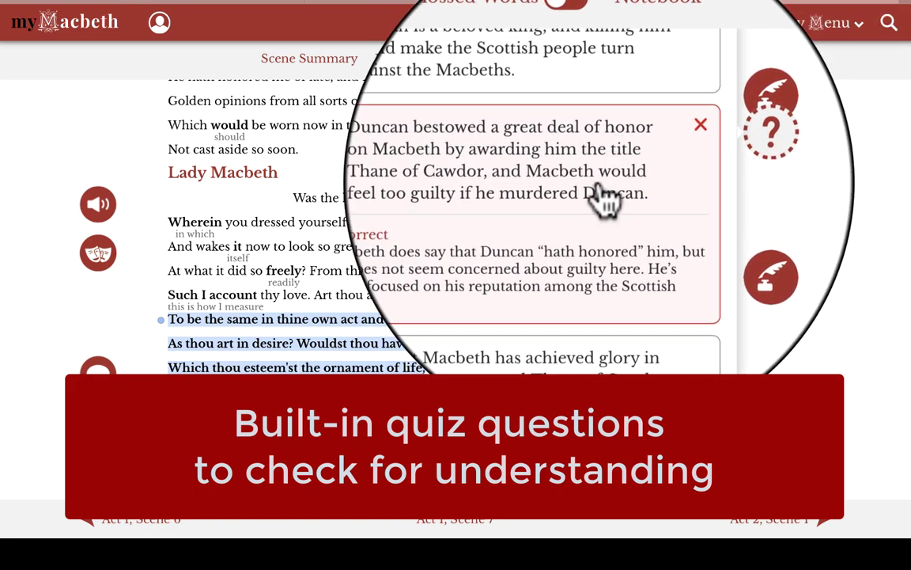
pyautogui.click(672, 215)
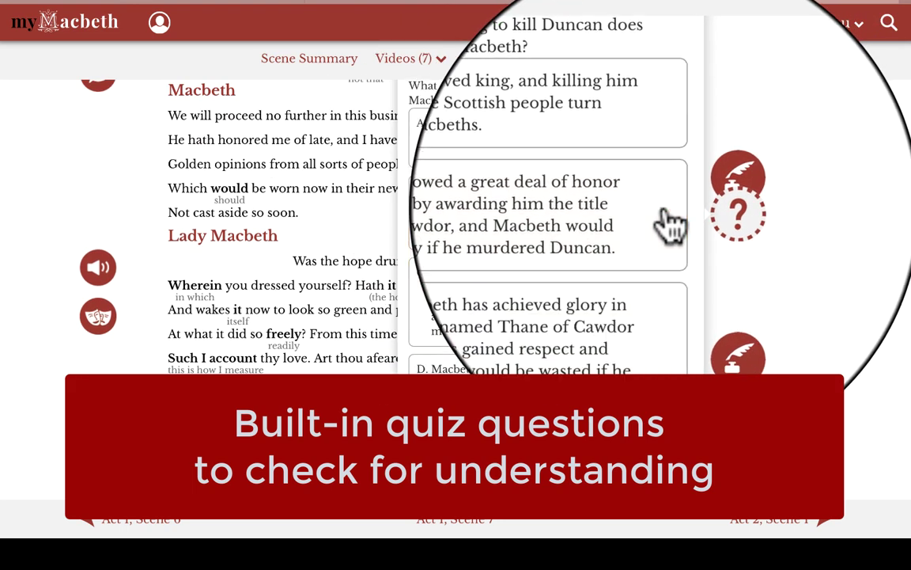
pyautogui.click(562, 165)
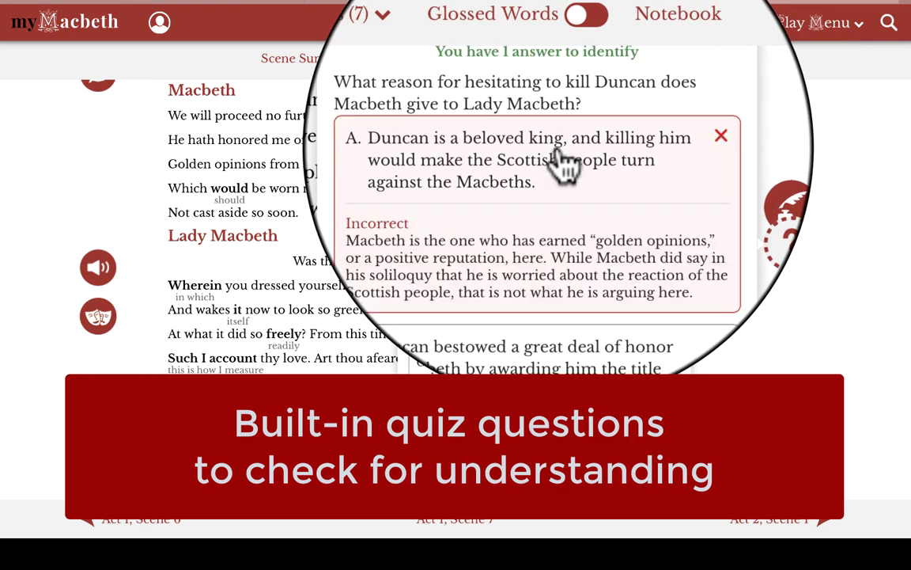
pyautogui.click(671, 145)
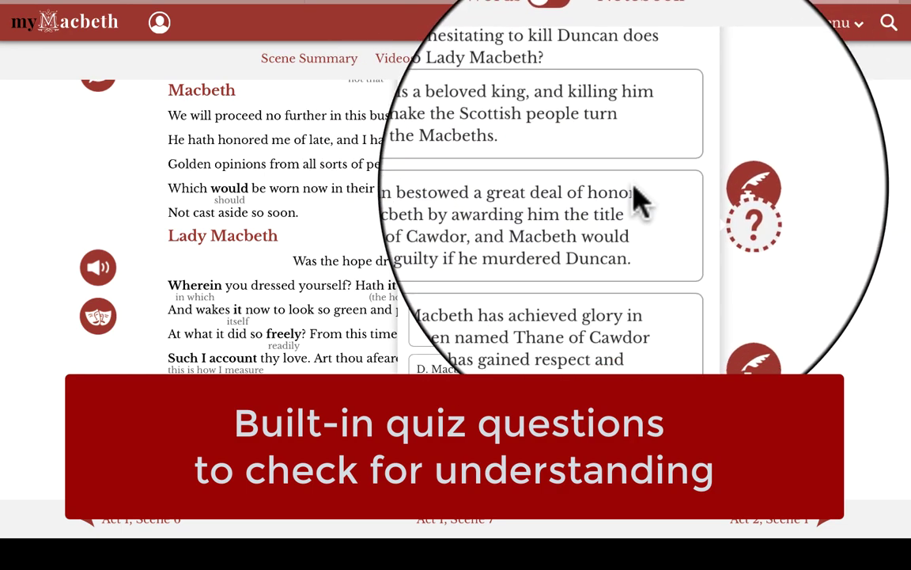
pyautogui.click(568, 299)
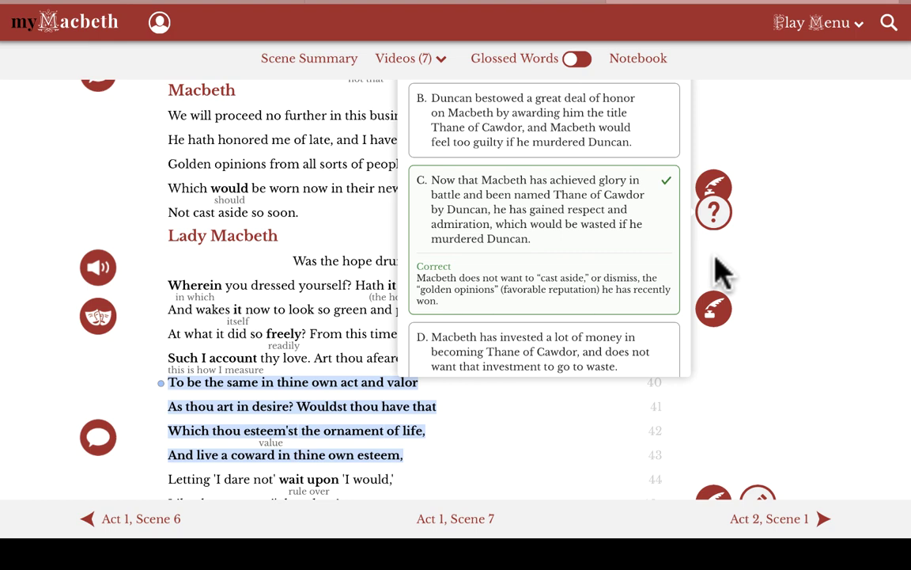
pyautogui.scroll(-5, 720, 273)
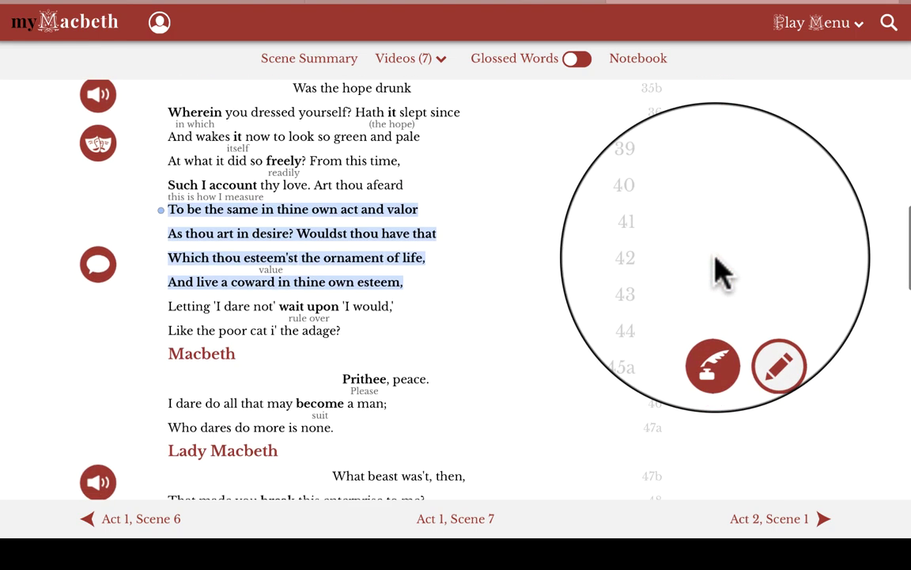
# - Complete the Lady Macbeth's Pep Talk free-write with 'She's trying to make him feel weak.'
pyautogui.click(757, 335)
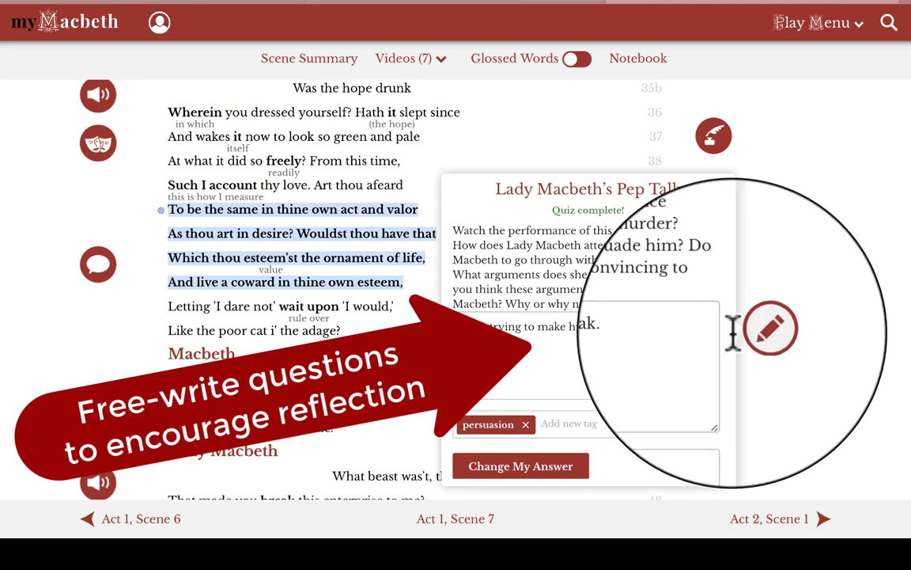
pyautogui.scroll(-1, 669, 346)
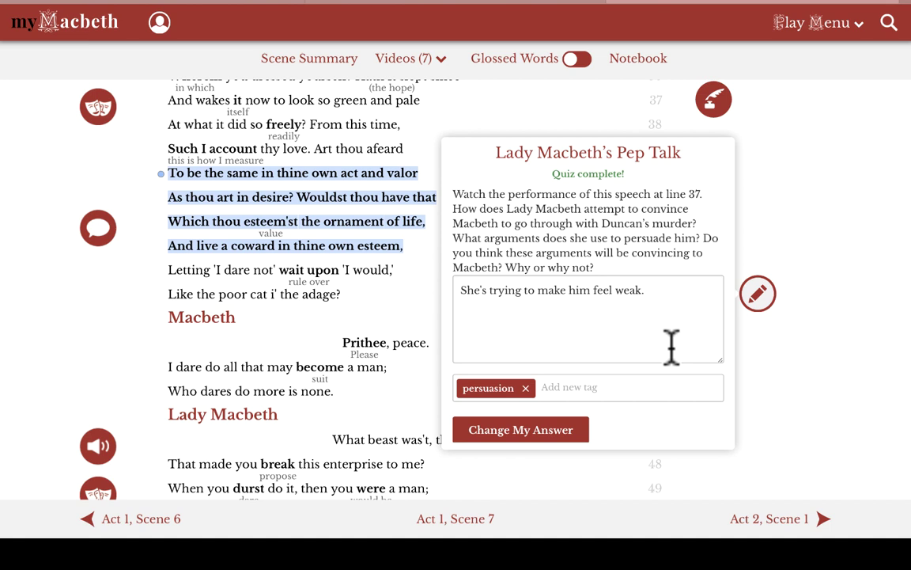
pyautogui.click(610, 488)
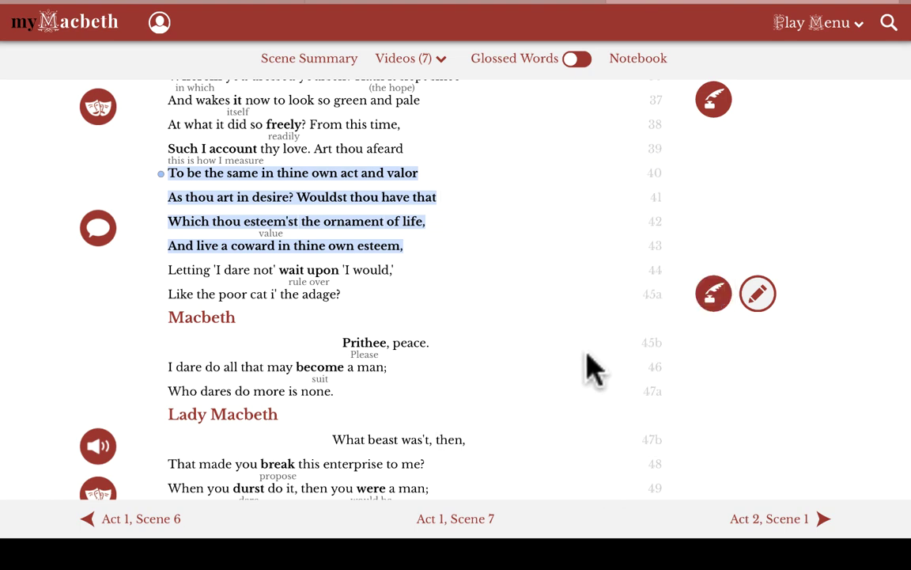
pyautogui.scroll(5, 590, 367)
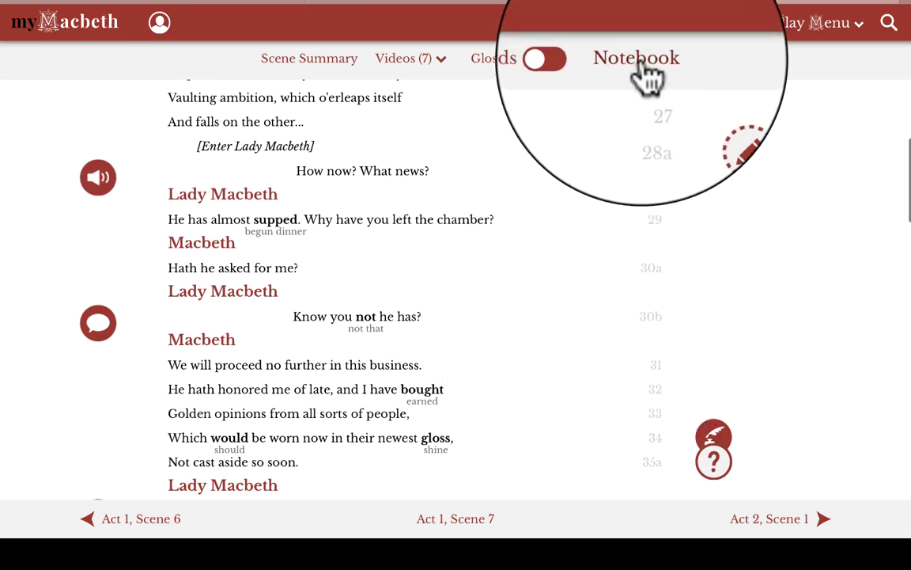
# - Open the Notebook and scroll through its 146 saved Macbeth items and filter options
pyautogui.click(641, 65)
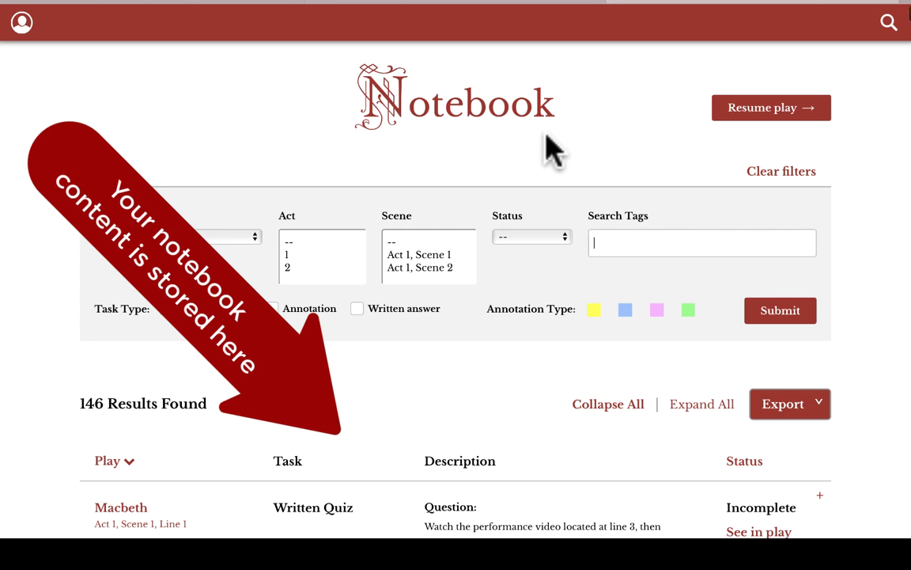
pyautogui.scroll(-1, 554, 151)
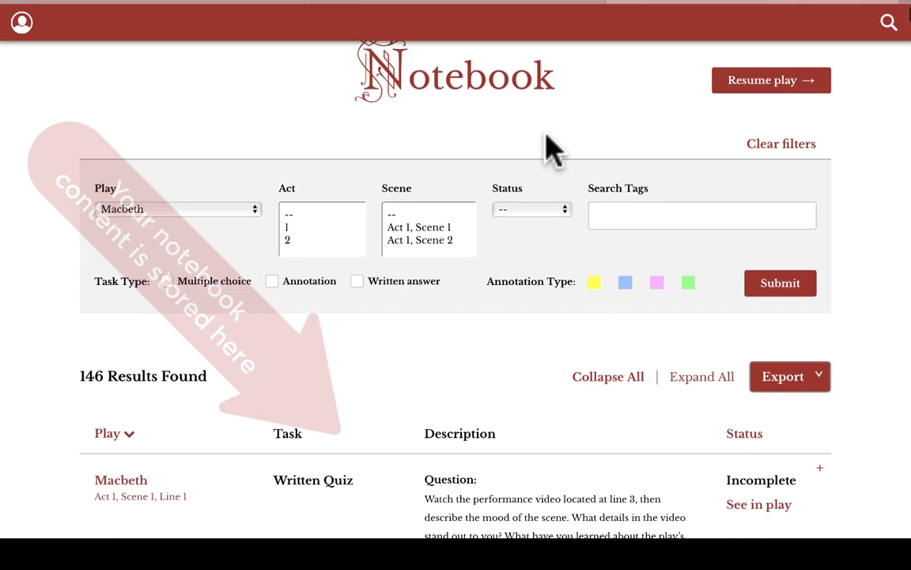
pyautogui.scroll(-1, 554, 151)
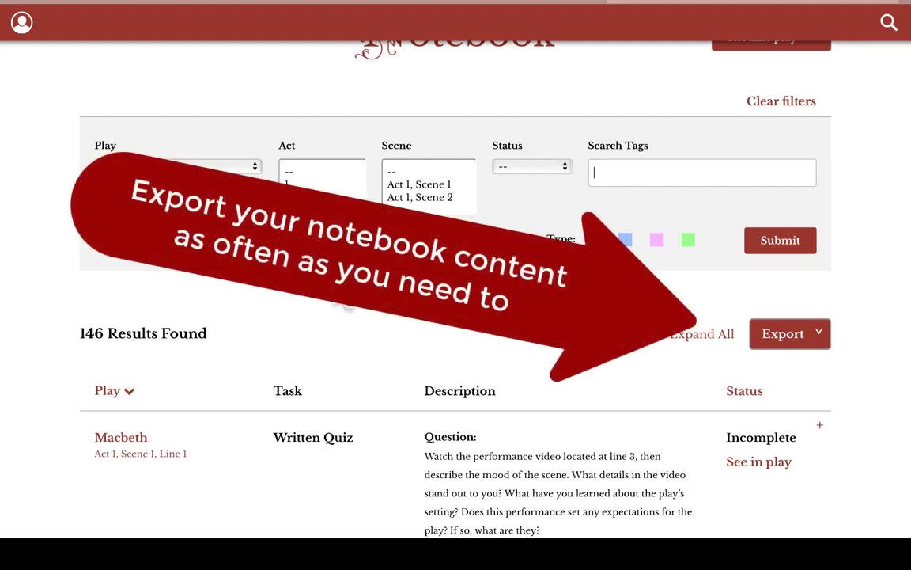
# - Set the scene filter to Act 1, Scene 7 and submit, leaving 9 results
pyautogui.scroll(-3, 439, 202)
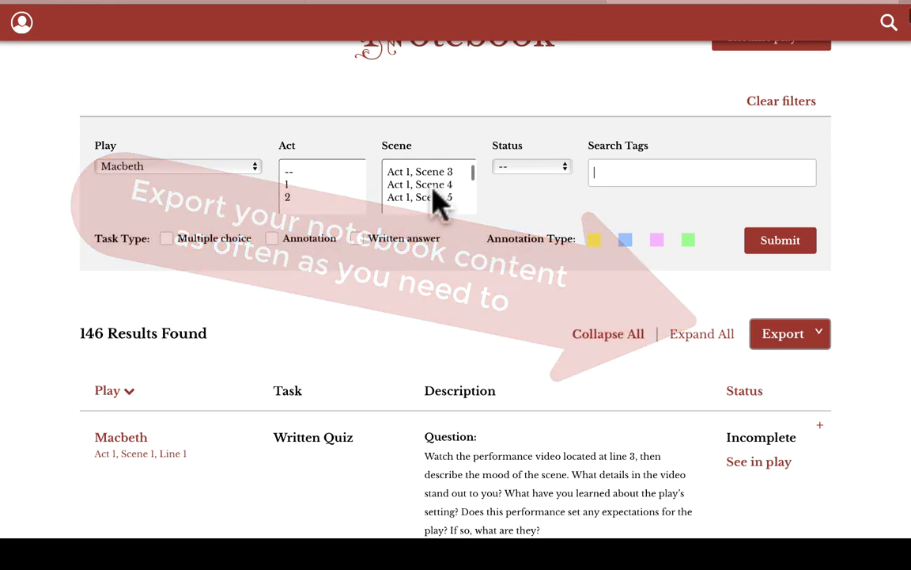
pyautogui.scroll(-1, 439, 201)
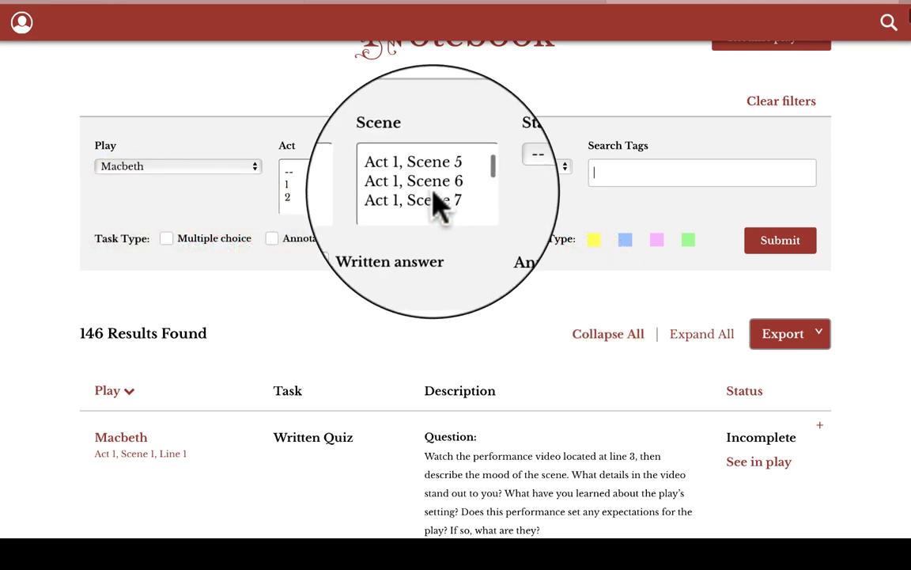
pyautogui.click(435, 200)
pyautogui.click(751, 247)
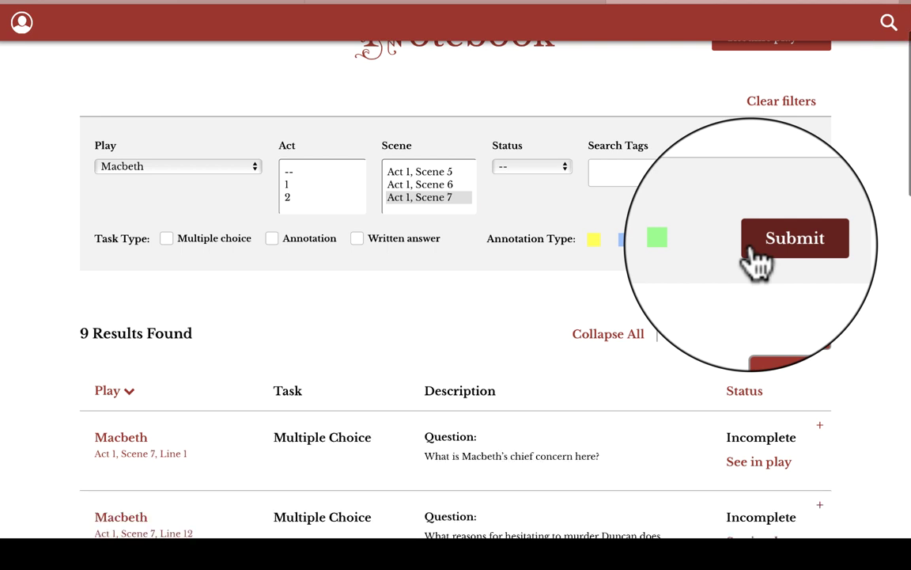
pyautogui.scroll(-2, 752, 246)
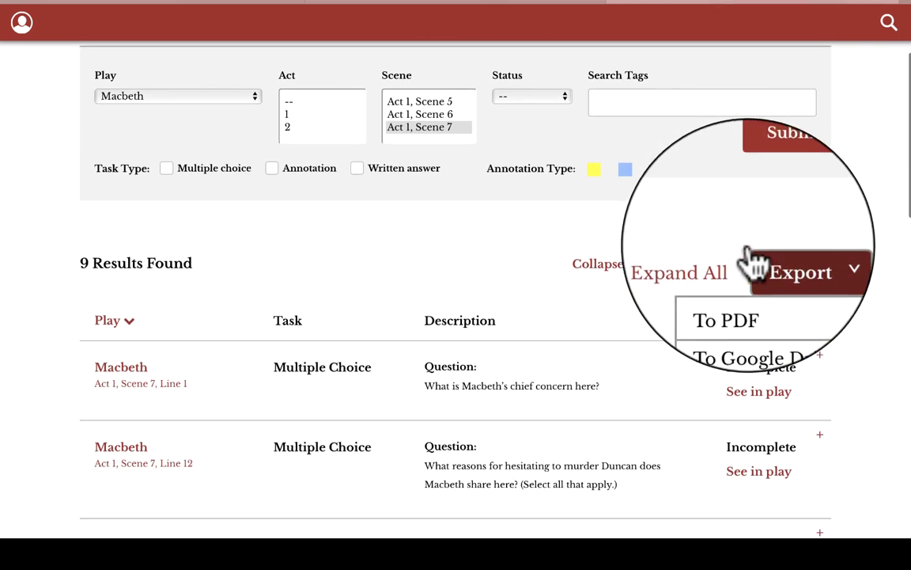
# - Expand all nine Act 1, Scene 7 entries and scroll through their answers and notes
pyautogui.click(696, 269)
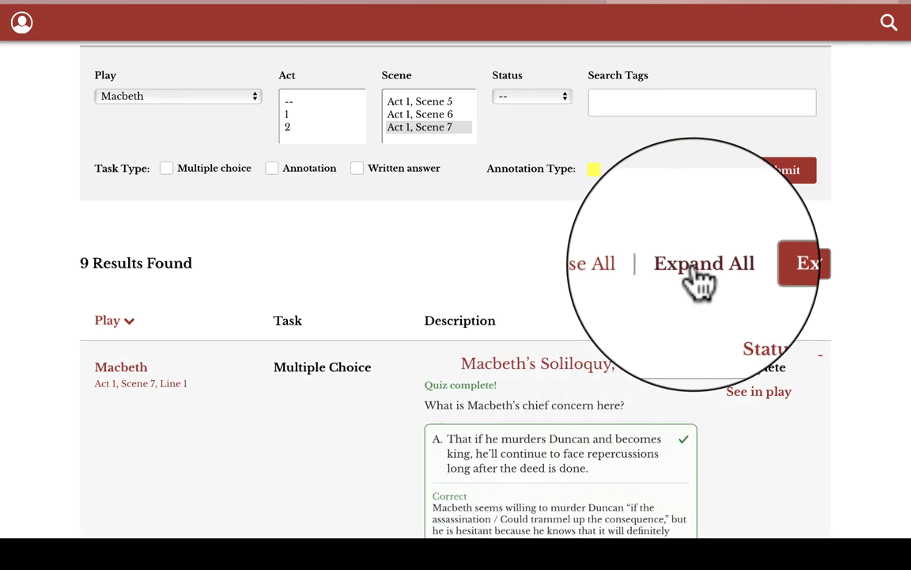
pyautogui.scroll(-5, 549, 345)
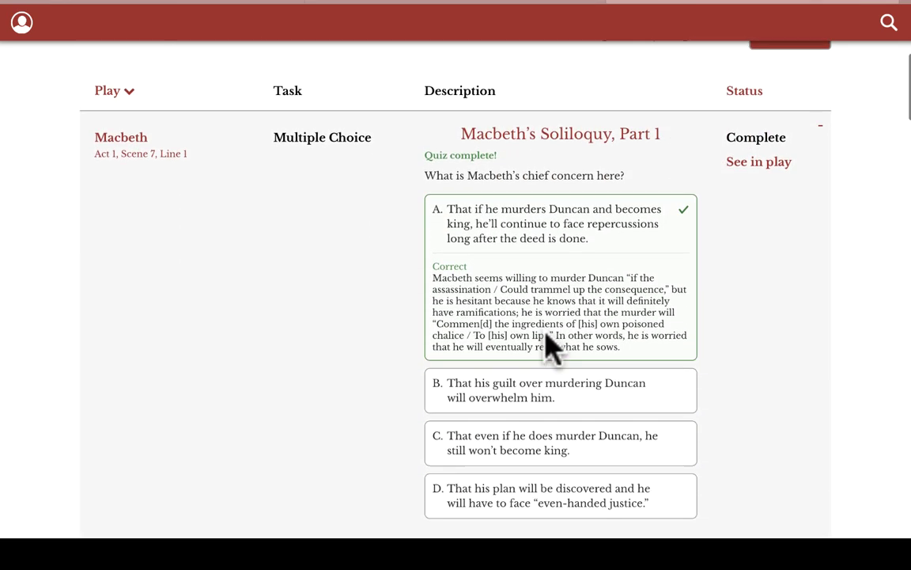
pyautogui.scroll(-4, 551, 346)
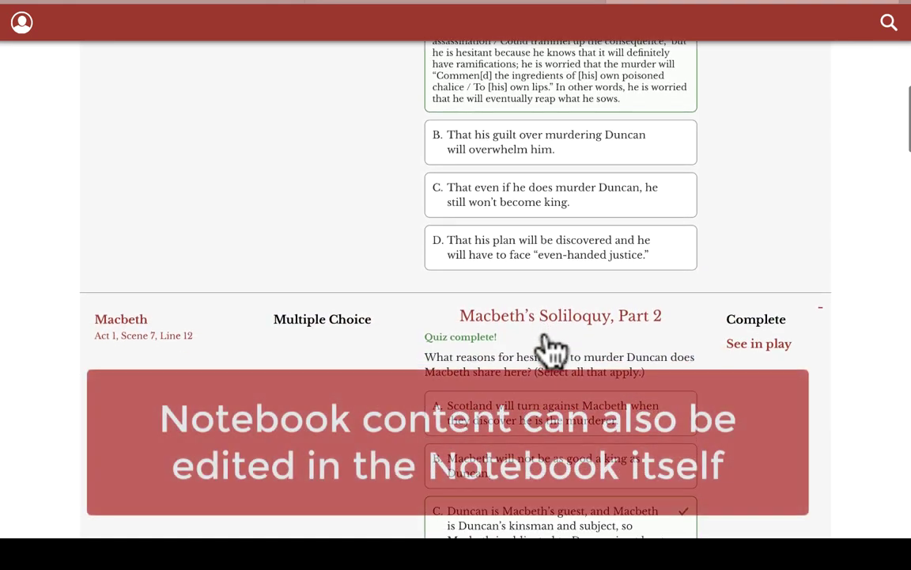
pyautogui.scroll(-8, 551, 346)
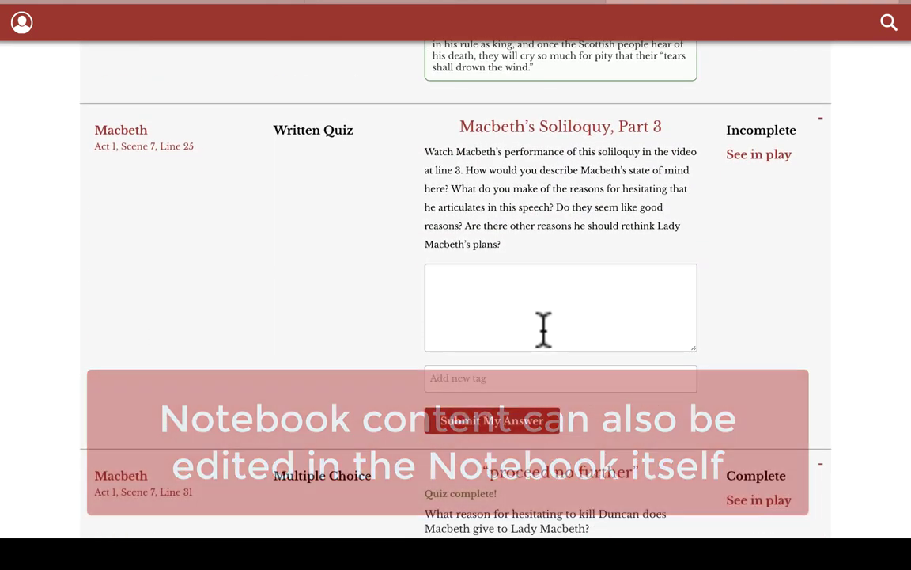
pyautogui.scroll(1, 527, 285)
pyautogui.scroll(-10, 527, 285)
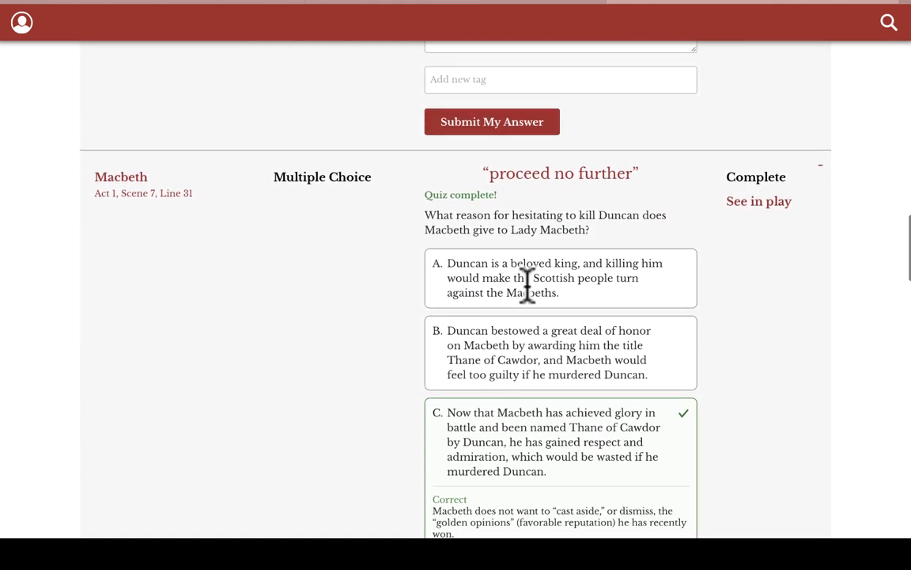
pyautogui.scroll(-2, 527, 285)
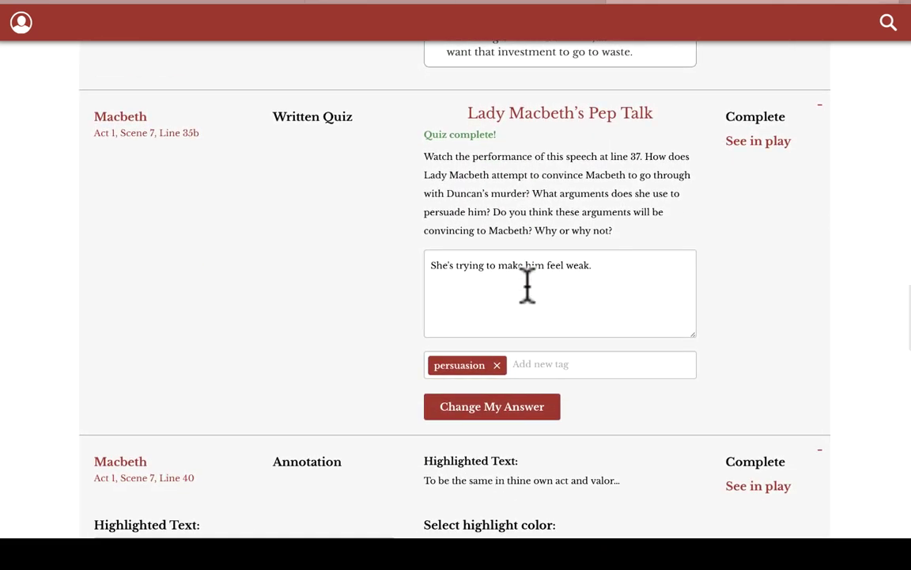
pyautogui.scroll(-3, 528, 285)
pyautogui.scroll(-2, 528, 281)
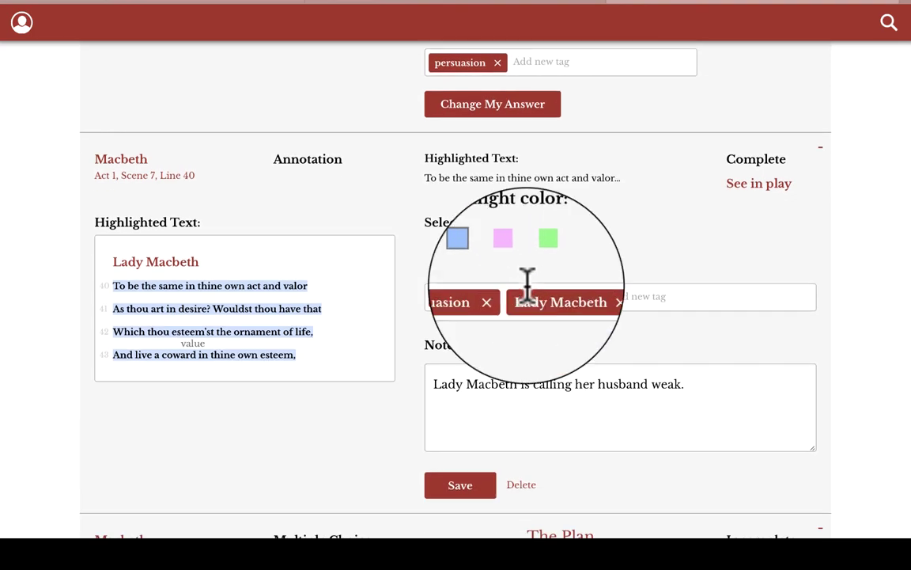
pyautogui.scroll(20, 527, 283)
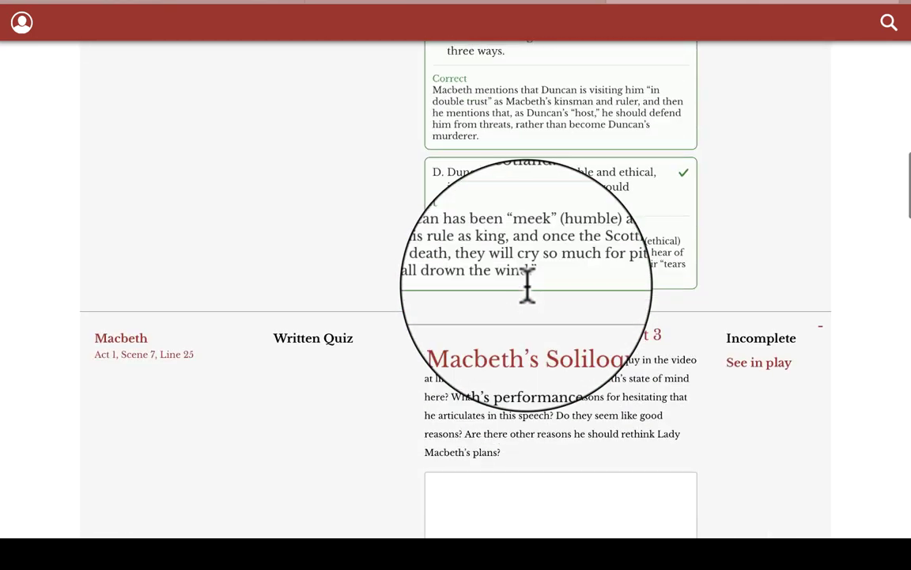
pyautogui.scroll(15, 527, 289)
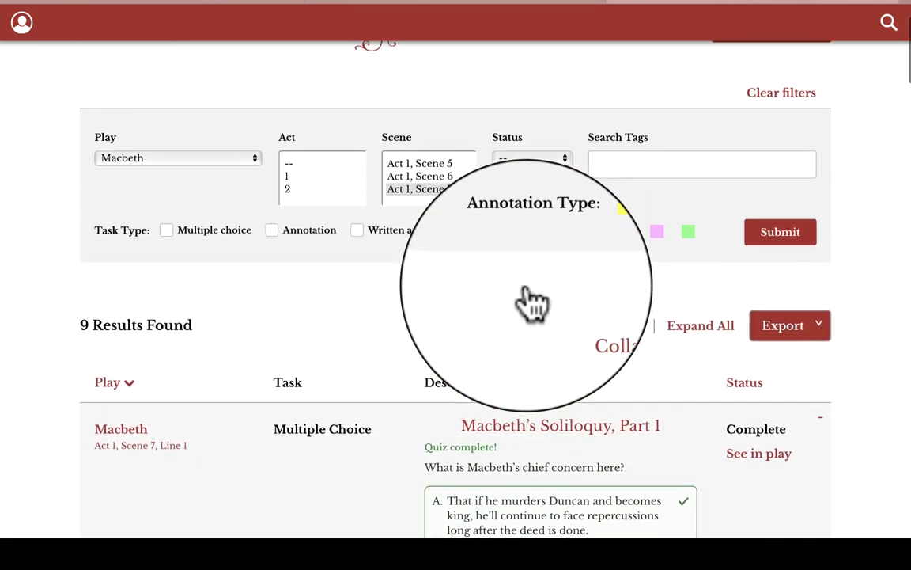
# - Export the filtered notebook to PDF, then open the footer's Contact page with its message form
pyautogui.click(759, 360)
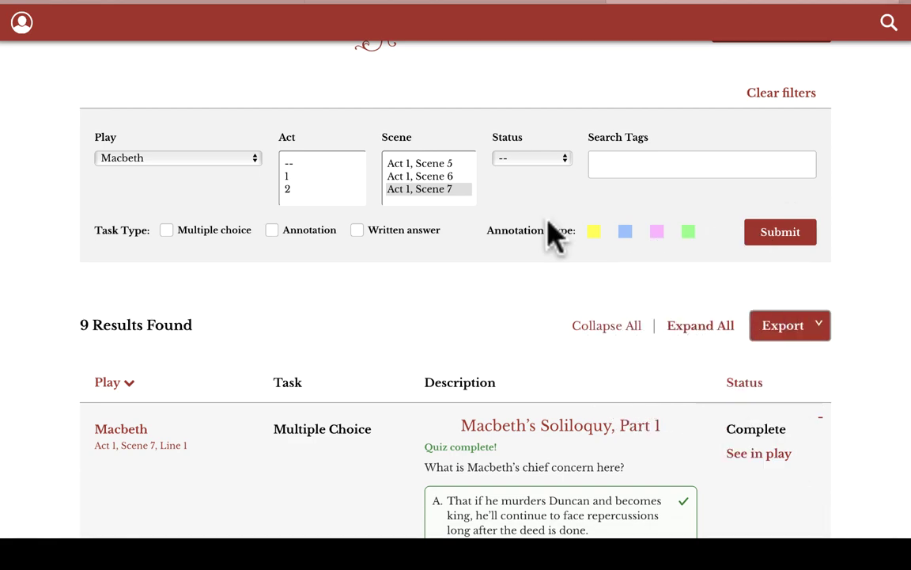
pyautogui.scroll(-15, 463, 315)
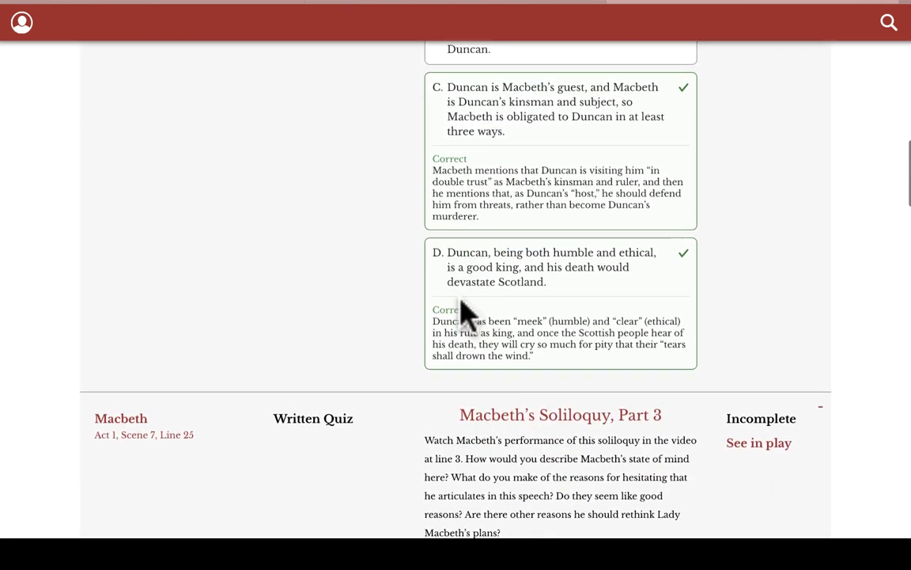
pyautogui.scroll(-5, 464, 313)
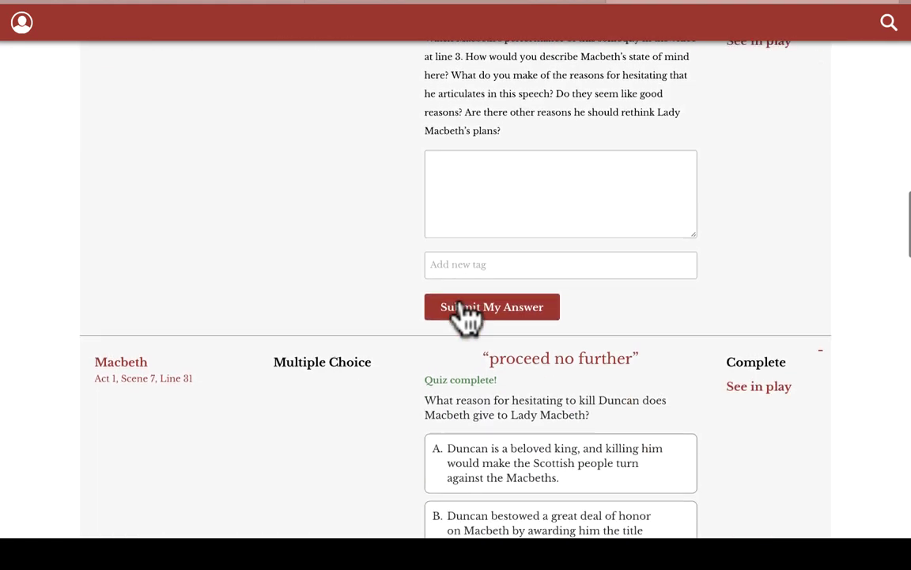
pyautogui.scroll(-10, 467, 316)
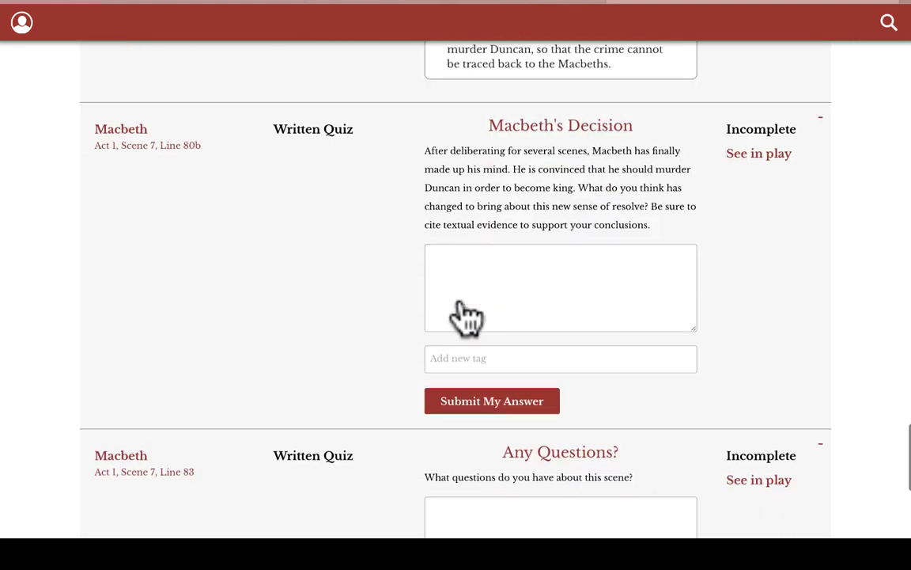
pyautogui.scroll(-5, 466, 316)
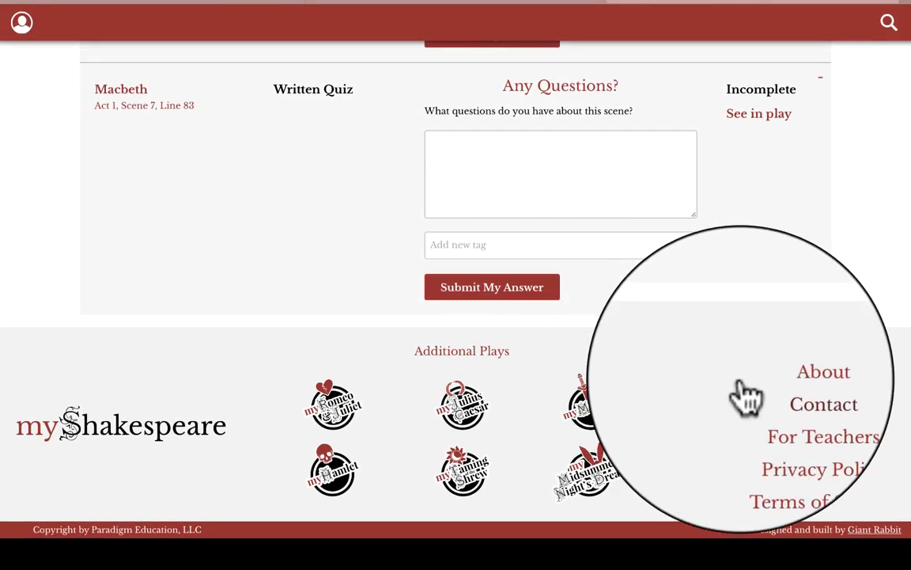
pyautogui.click(798, 408)
pyautogui.scroll(-3, 801, 412)
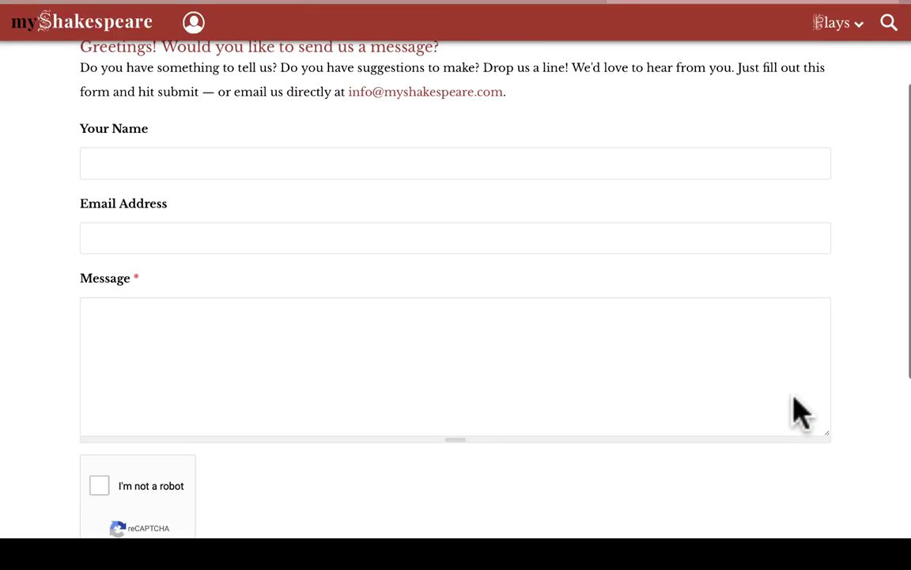